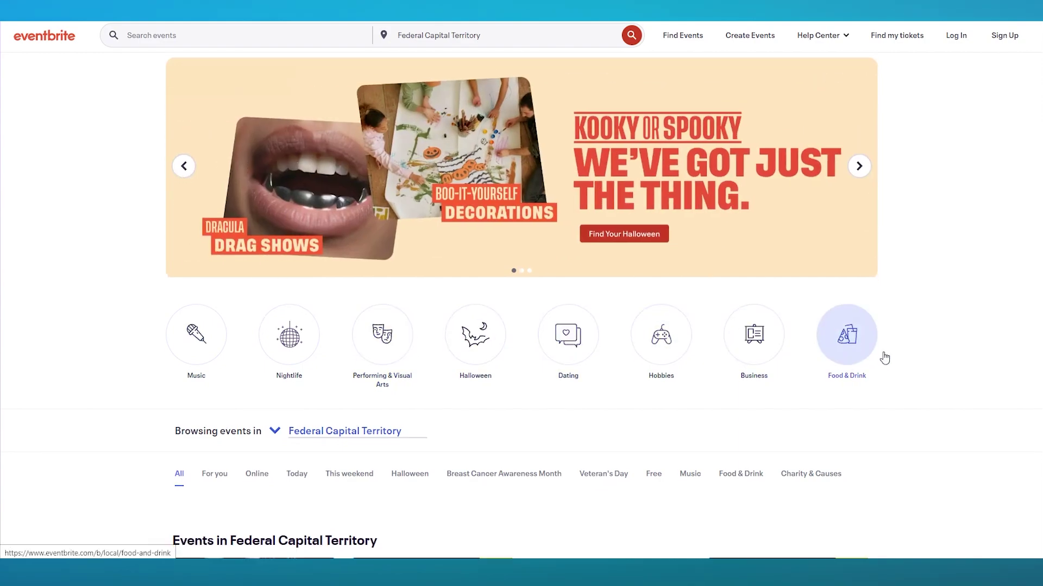
Scroll down through the local event listings, then back up.
{"action": "scroll", "coordinate": [886, 347], "scroll_direction": "down", "scroll_amount": 4}
{"action": "scroll", "coordinate": [887, 326], "scroll_direction": "down", "scroll_amount": 3}
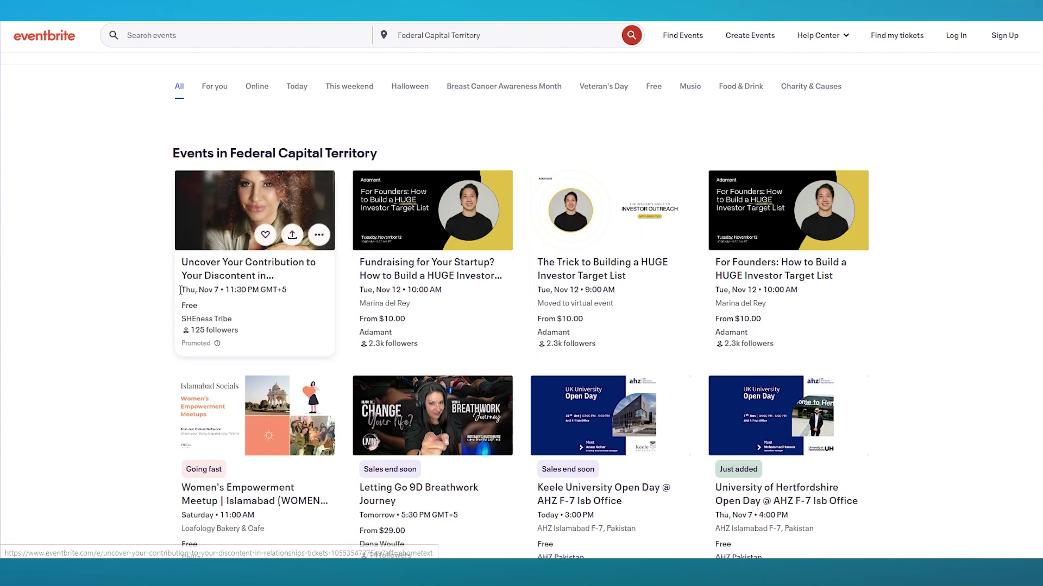
{"action": "scroll", "coordinate": [74, 271], "scroll_direction": "down", "scroll_amount": 3}
{"action": "scroll", "coordinate": [82, 270], "scroll_direction": "down", "scroll_amount": 4}
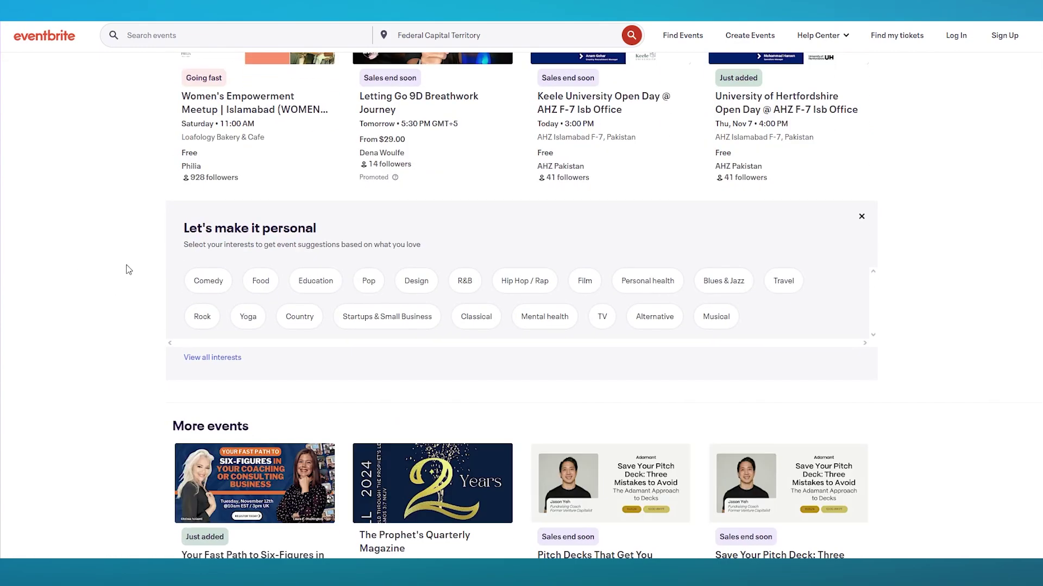
{"action": "scroll", "coordinate": [129, 270], "scroll_direction": "down", "scroll_amount": 5}
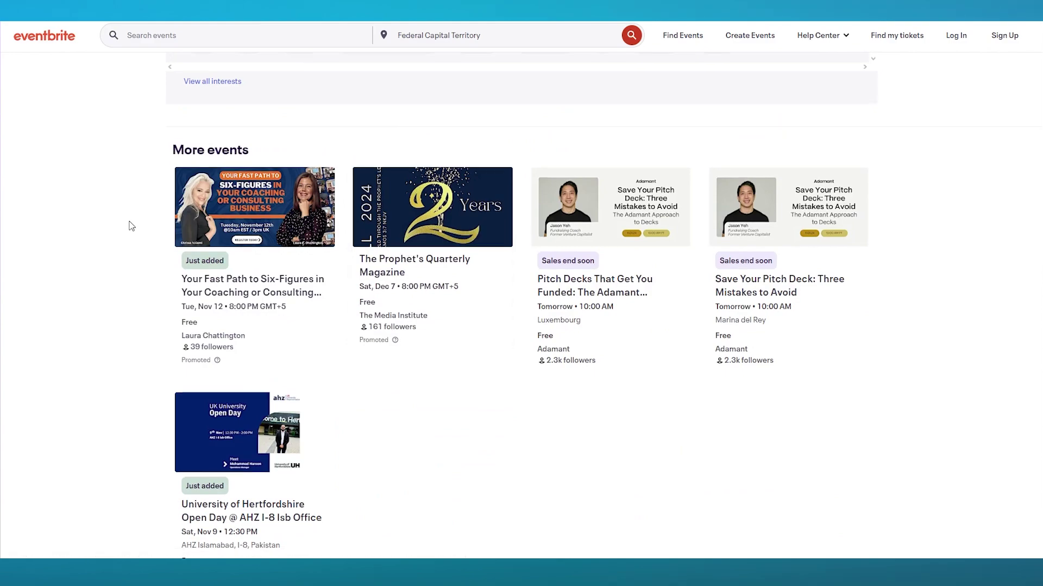
{"action": "scroll", "coordinate": [132, 226], "scroll_direction": "up", "scroll_amount": 15}
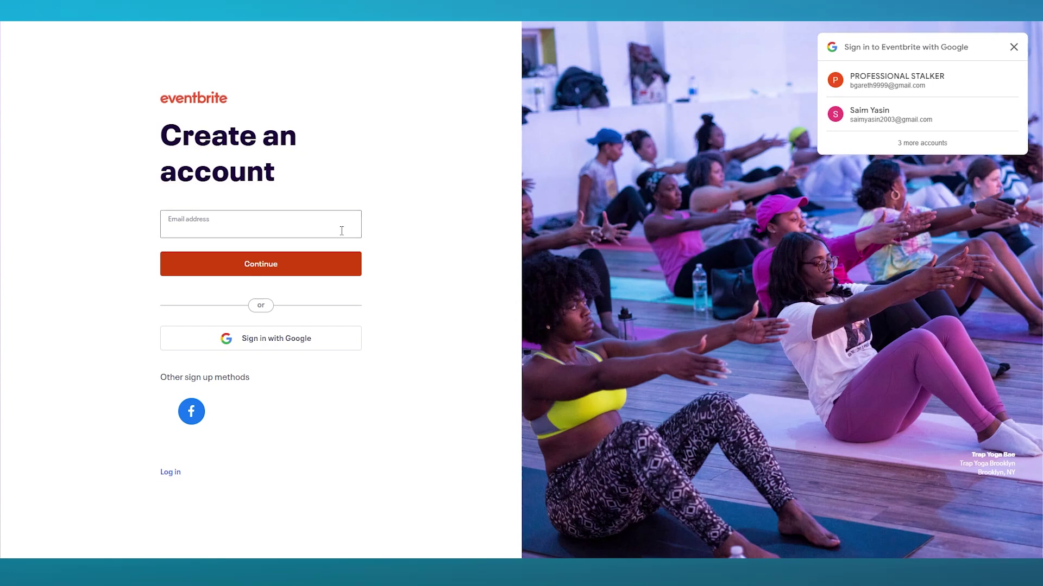
Paste the account email, continue, and enter the same email to confirm it.
{"action": "right_click", "coordinate": [266, 220]}
{"action": "left_click", "coordinate": [300, 332]}
{"action": "left_click", "coordinate": [256, 272]}
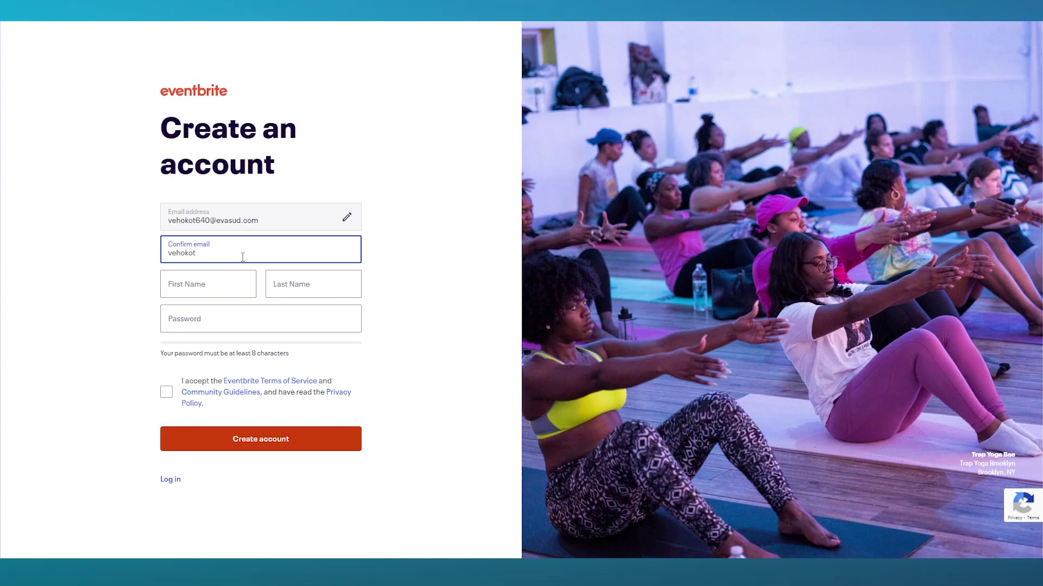
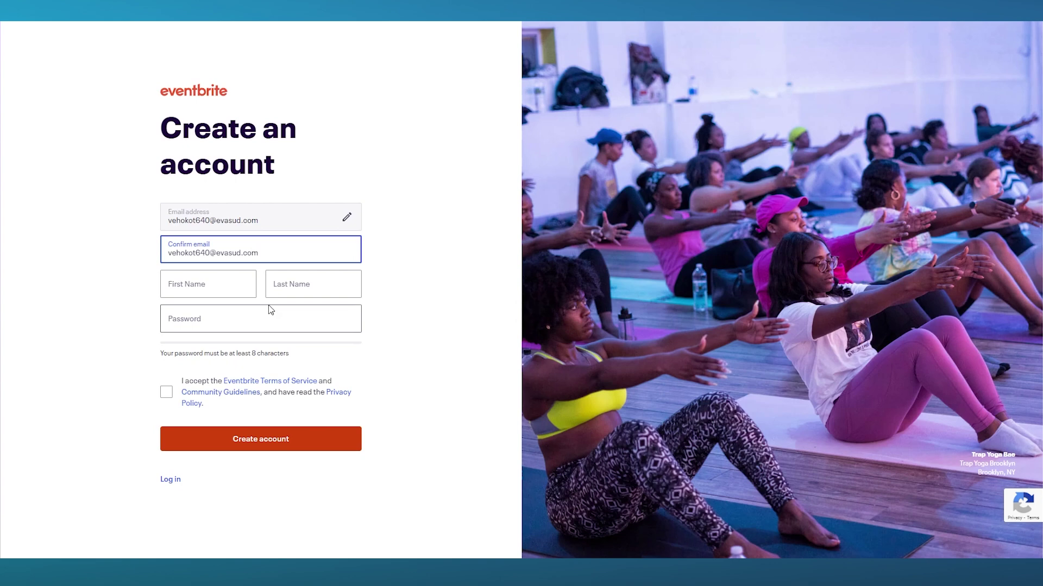
Fill in the saved first and last name, accept the terms, and create the account.
{"action": "left_click", "coordinate": [225, 283]}
{"action": "left_click", "coordinate": [234, 340]}
{"action": "left_click", "coordinate": [314, 283]}
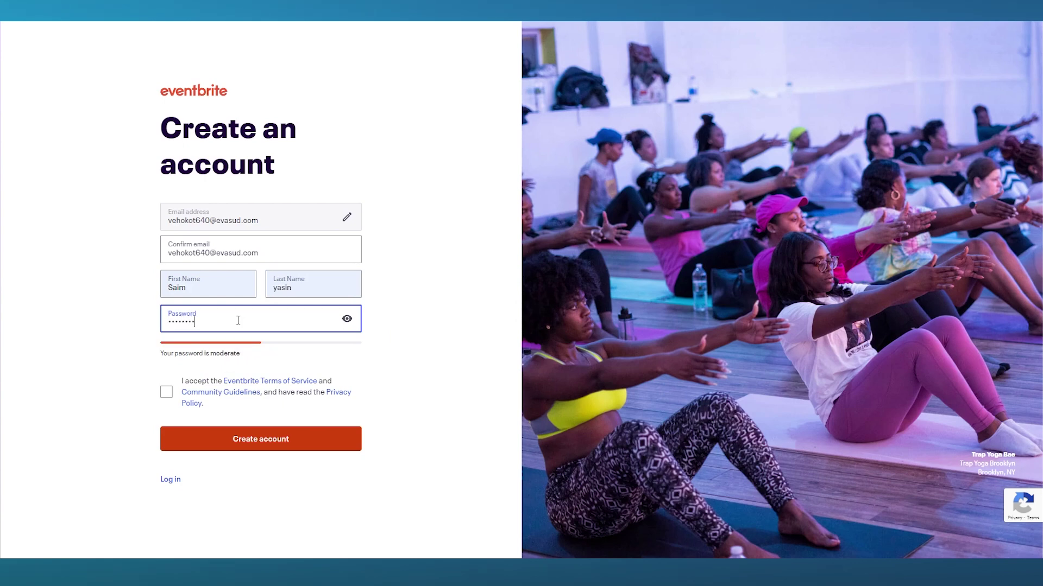
{"action": "left_click", "coordinate": [166, 392]}
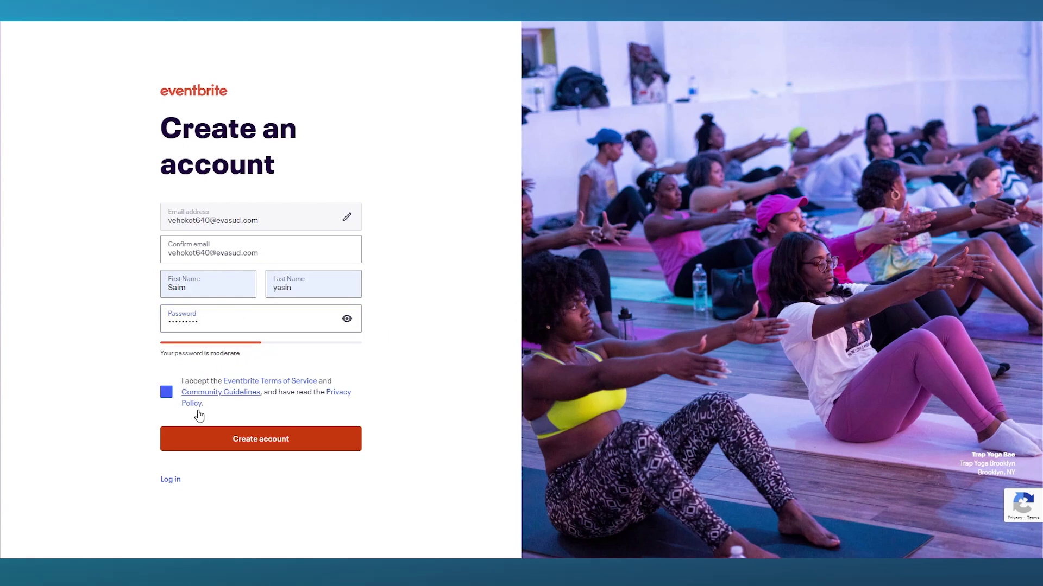
{"action": "left_click", "coordinate": [239, 439]}
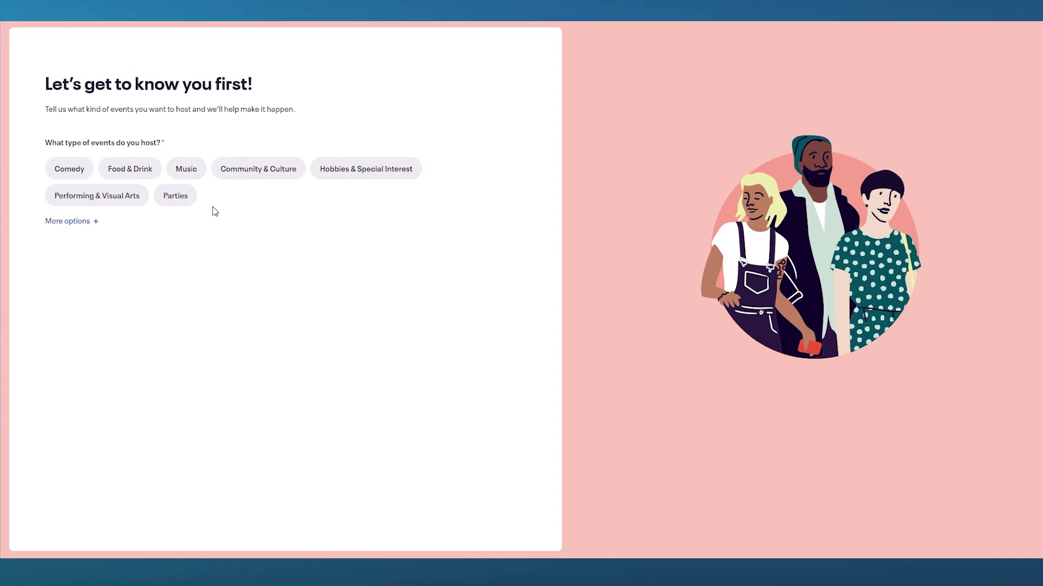
Choose Music as the event type and Music Artist or Performer as the organization.
{"action": "left_click", "coordinate": [187, 171]}
{"action": "left_click", "coordinate": [183, 197]}
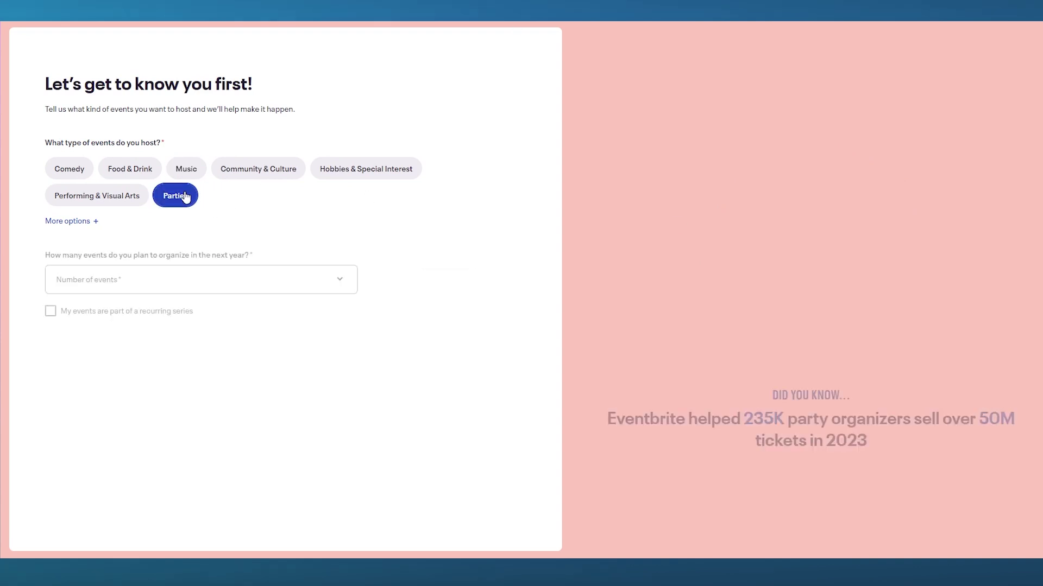
{"action": "left_click", "coordinate": [186, 170]}
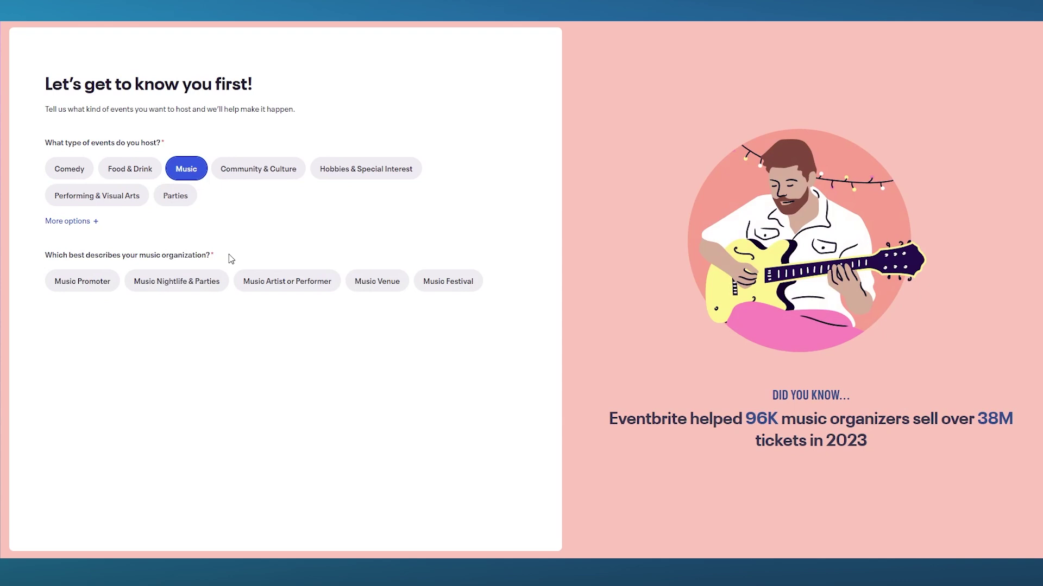
{"action": "left_click_drag", "start_coordinate": [48, 255], "coordinate": [222, 267]}
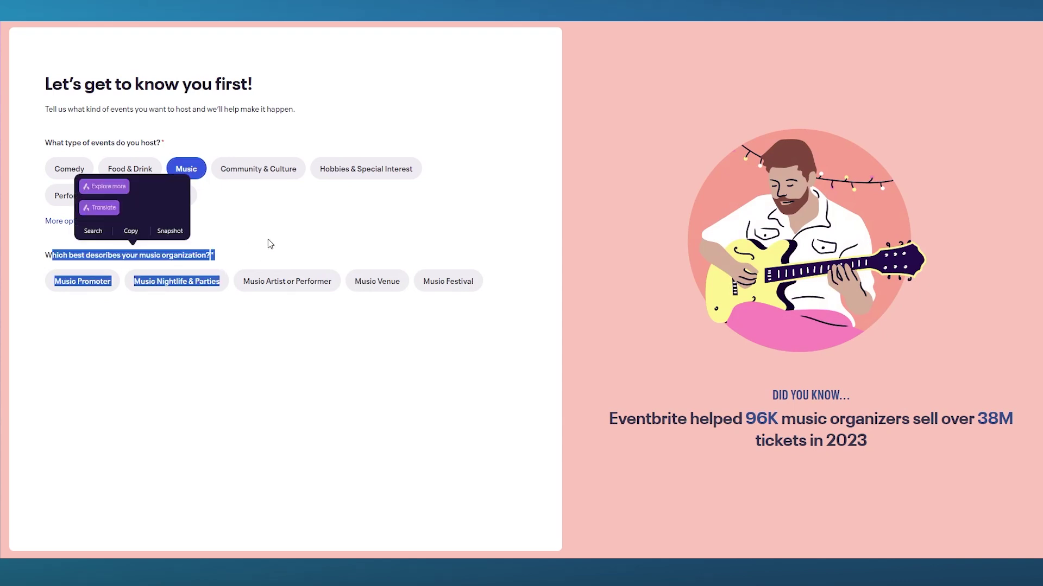
{"action": "left_click", "coordinate": [250, 261]}
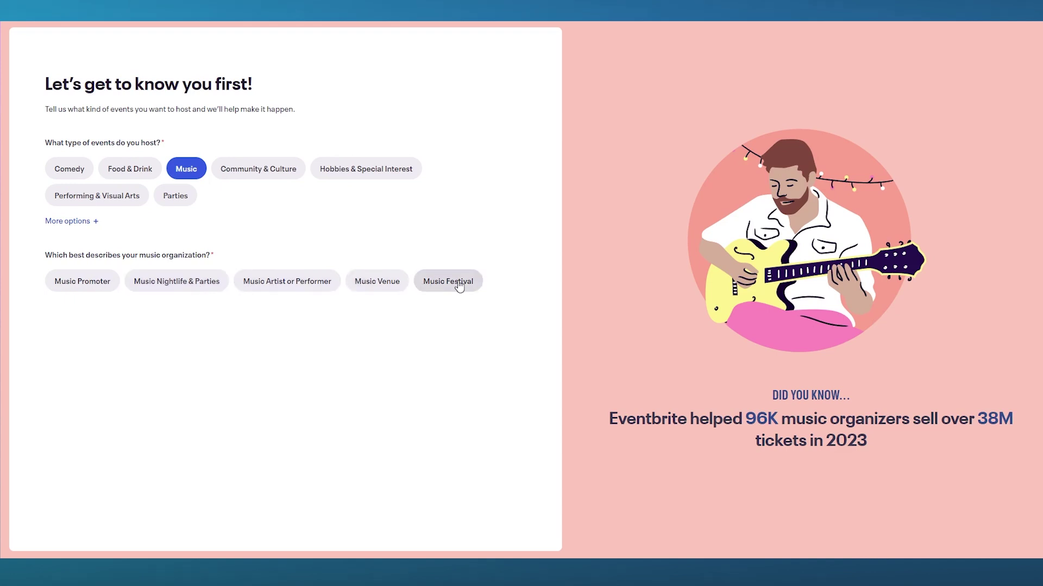
{"action": "left_click", "coordinate": [283, 286]}
Plan 2-5 events in the next year with up to 25 people each.
{"action": "left_click", "coordinate": [302, 356]}
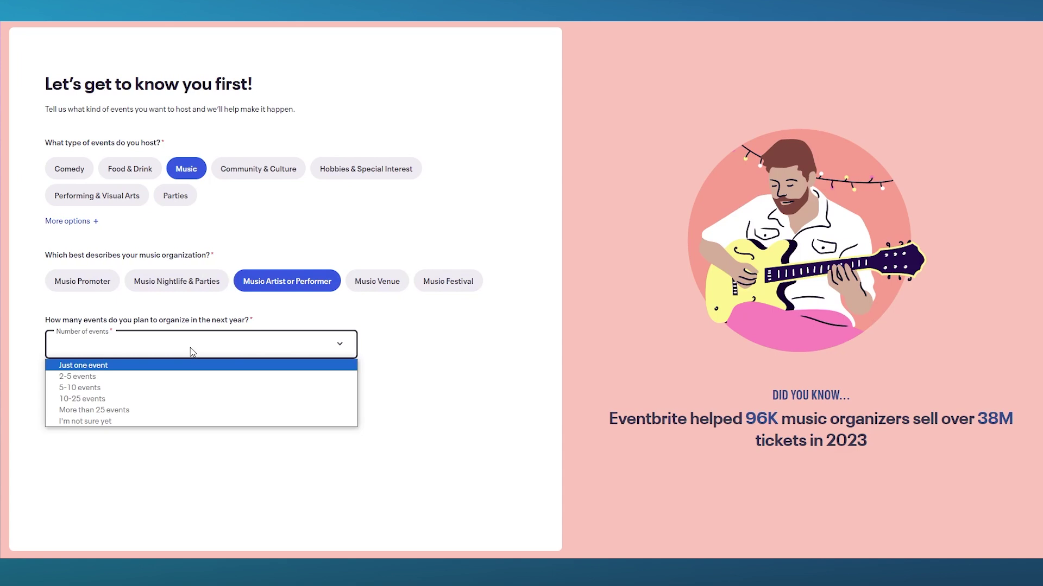
{"action": "left_click", "coordinate": [144, 377]}
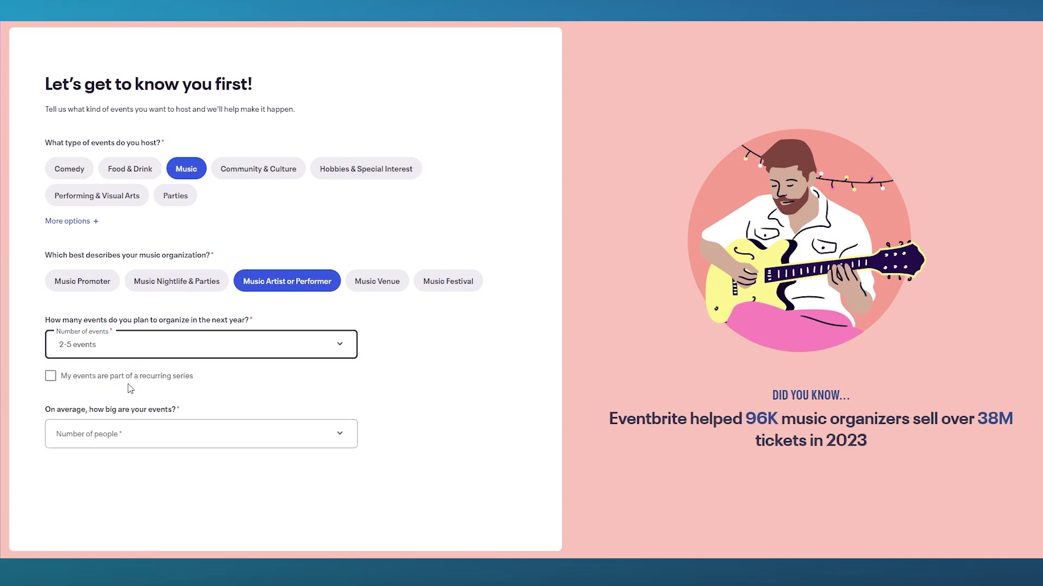
{"action": "left_click", "coordinate": [258, 435]}
{"action": "left_click", "coordinate": [155, 456]}
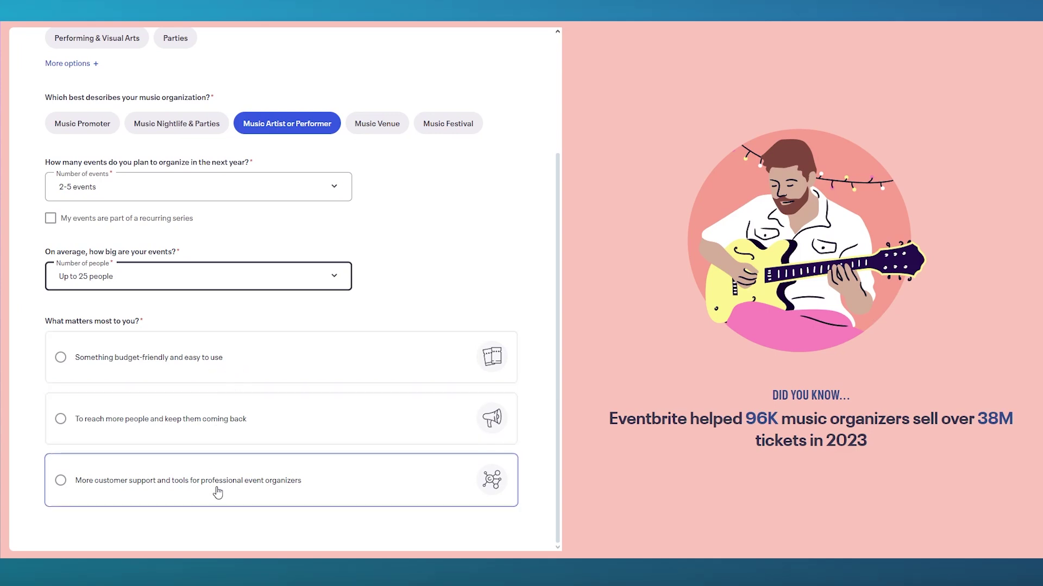
Pick the budget-friendly, easy-to-use priority and submit the questionnaire.
{"action": "left_click", "coordinate": [227, 434]}
{"action": "left_click", "coordinate": [221, 358]}
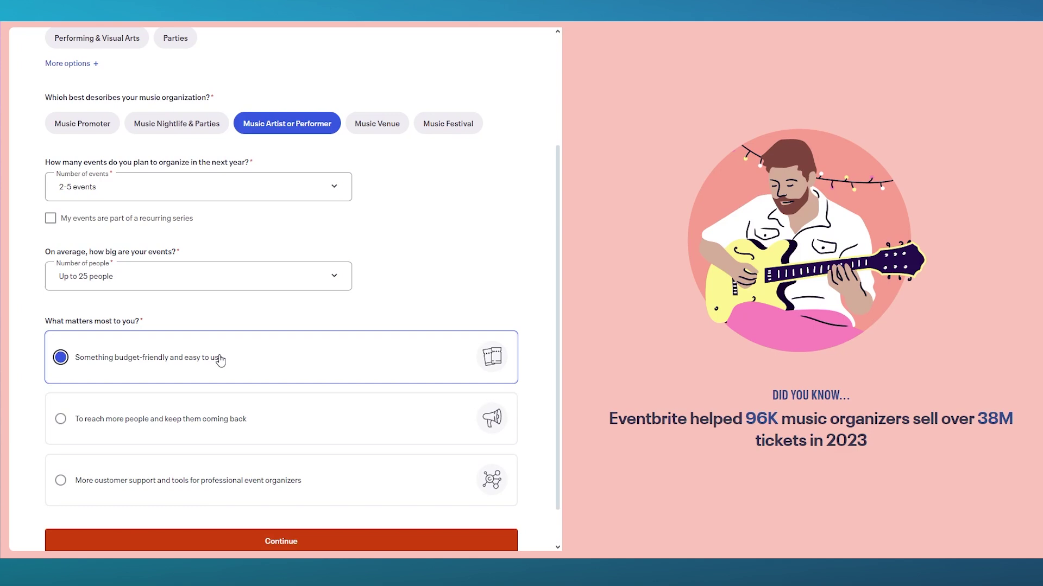
{"action": "left_click", "coordinate": [223, 420]}
{"action": "scroll", "coordinate": [260, 456], "scroll_direction": "down", "scroll_amount": 2}
{"action": "left_click", "coordinate": [308, 495]}
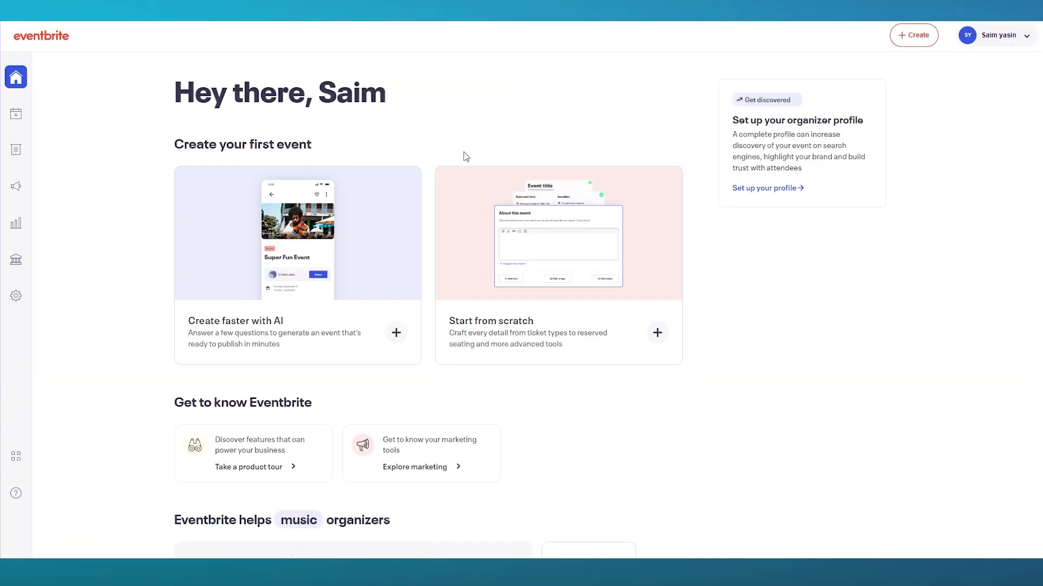
Scroll through the organizer dashboard, clearing stray text selections, and return to the top.
{"action": "left_click_drag", "start_coordinate": [425, 109], "coordinate": [175, 101]}
{"action": "left_click_drag", "start_coordinate": [311, 145], "coordinate": [175, 87]}
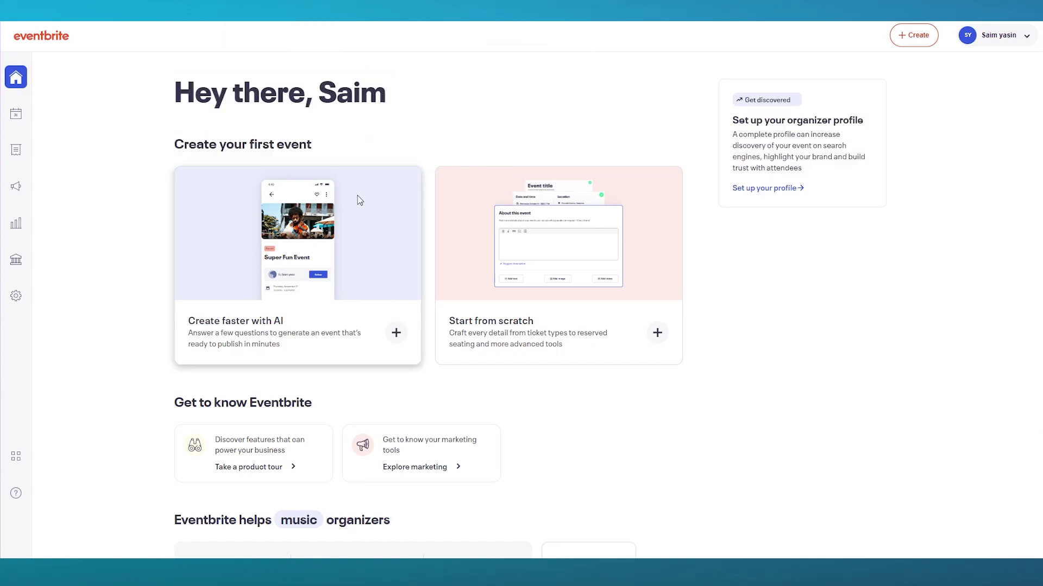
{"action": "scroll", "coordinate": [331, 222], "scroll_direction": "down", "scroll_amount": 2}
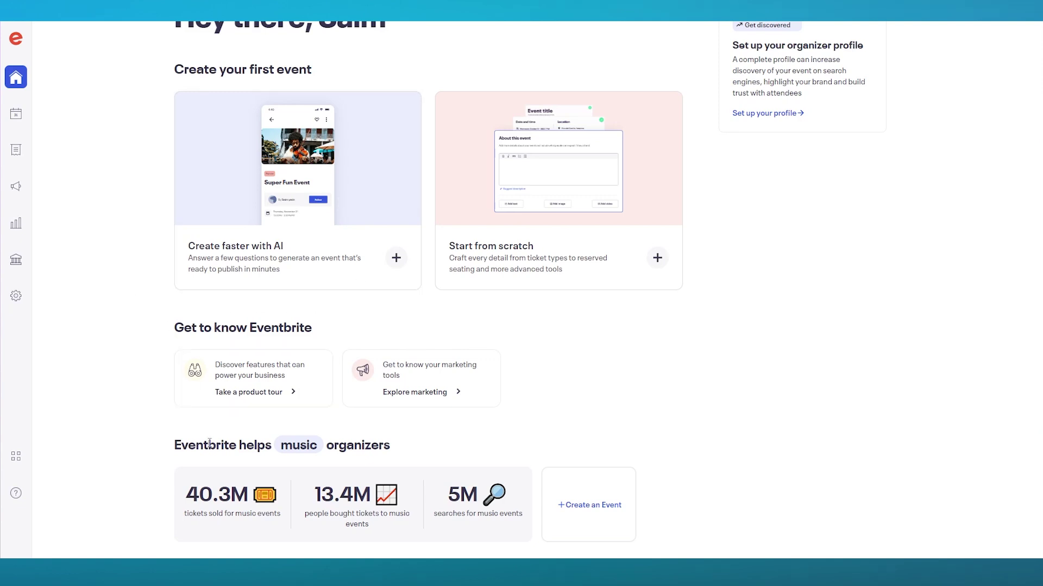
{"action": "key", "text": "ctrl+a"}
{"action": "left_click", "coordinate": [540, 433]}
{"action": "left_click_drag", "start_coordinate": [181, 517], "coordinate": [318, 523]}
{"action": "left_click", "coordinate": [464, 432]}
{"action": "left_click_drag", "start_coordinate": [303, 513], "coordinate": [395, 535]}
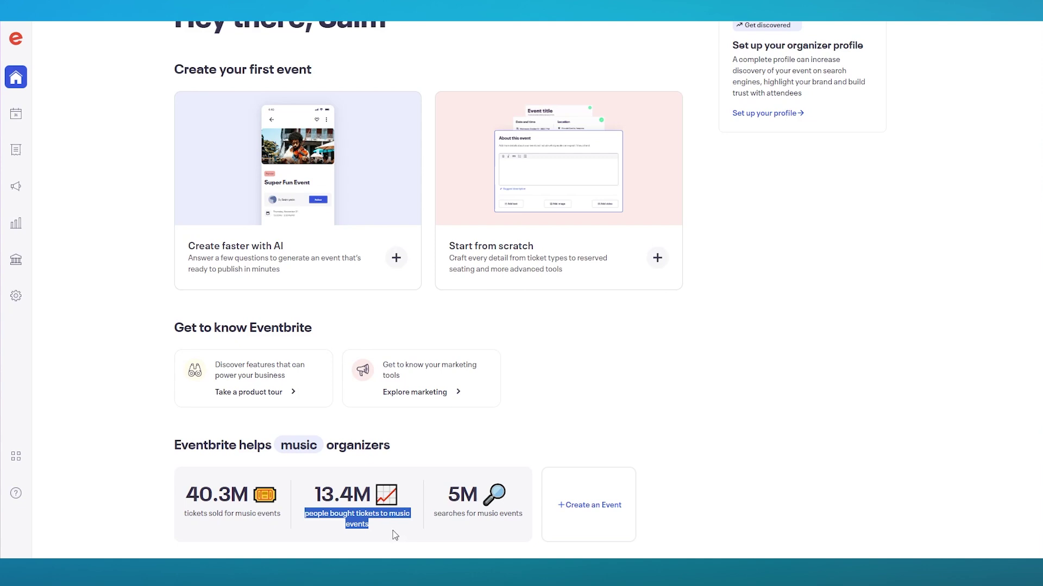
{"action": "left_click_drag", "start_coordinate": [512, 444], "coordinate": [172, 445]}
{"action": "left_click", "coordinate": [442, 535]}
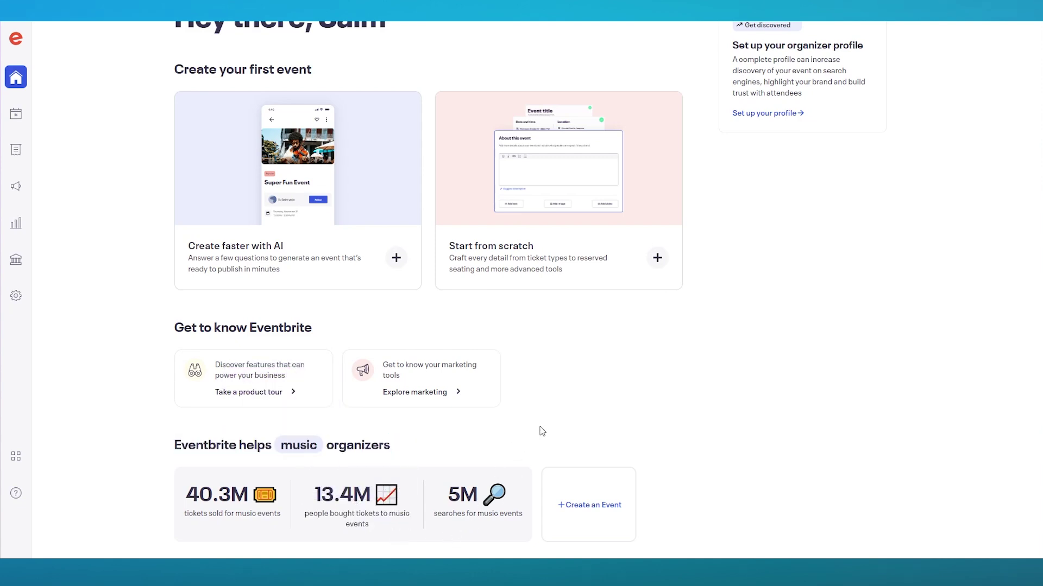
{"action": "scroll", "coordinate": [373, 353], "scroll_direction": "up", "scroll_amount": 1}
{"action": "scroll", "coordinate": [373, 353], "scroll_direction": "up", "scroll_amount": 2}
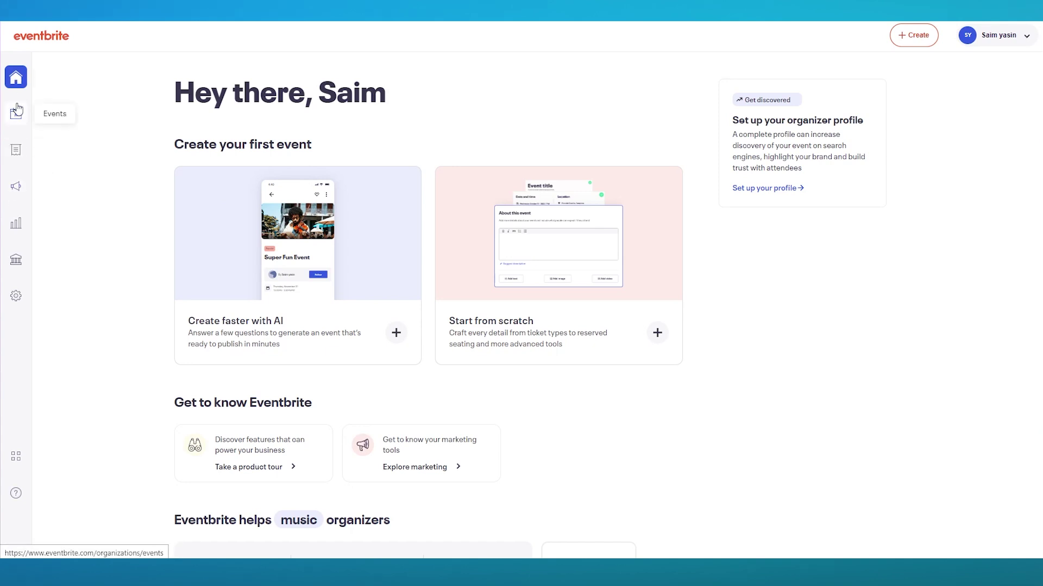
Visit the events list, then dismiss the marketing introduction popup to reach the organizer home.
{"action": "left_click", "coordinate": [17, 113]}
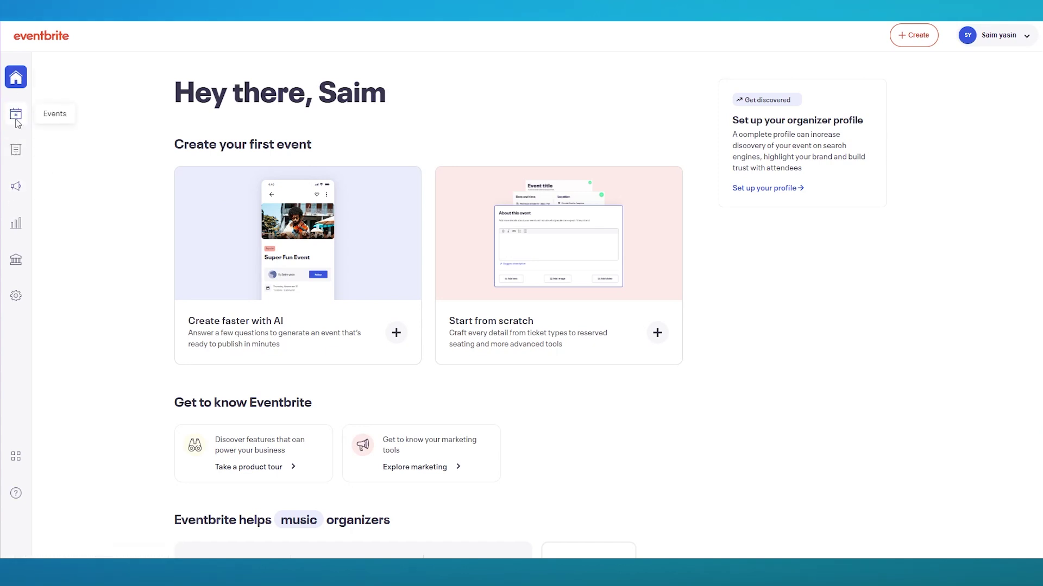
{"action": "left_click", "coordinate": [16, 113]}
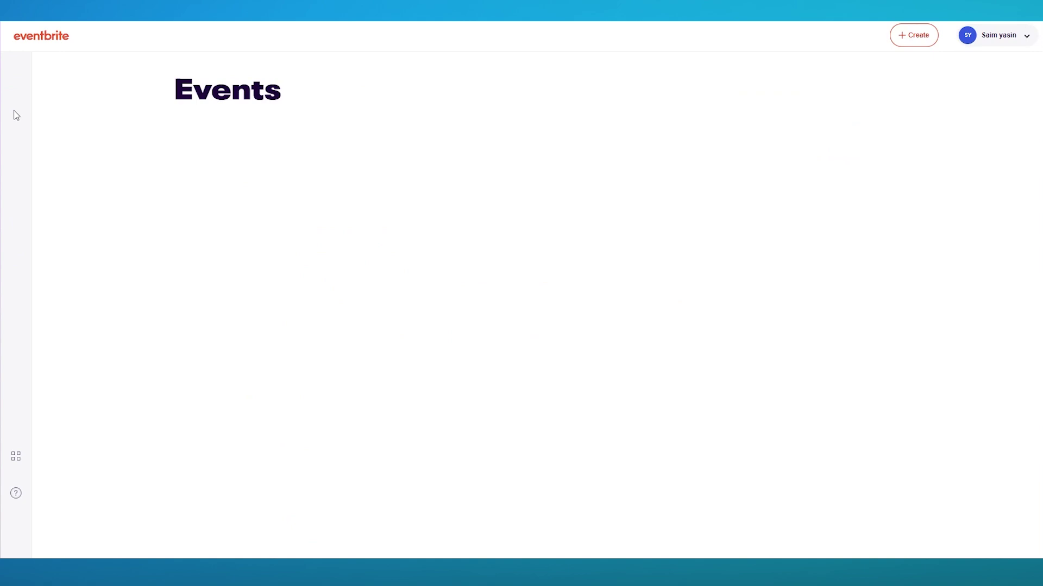
{"action": "triple_click", "coordinate": [409, 103]}
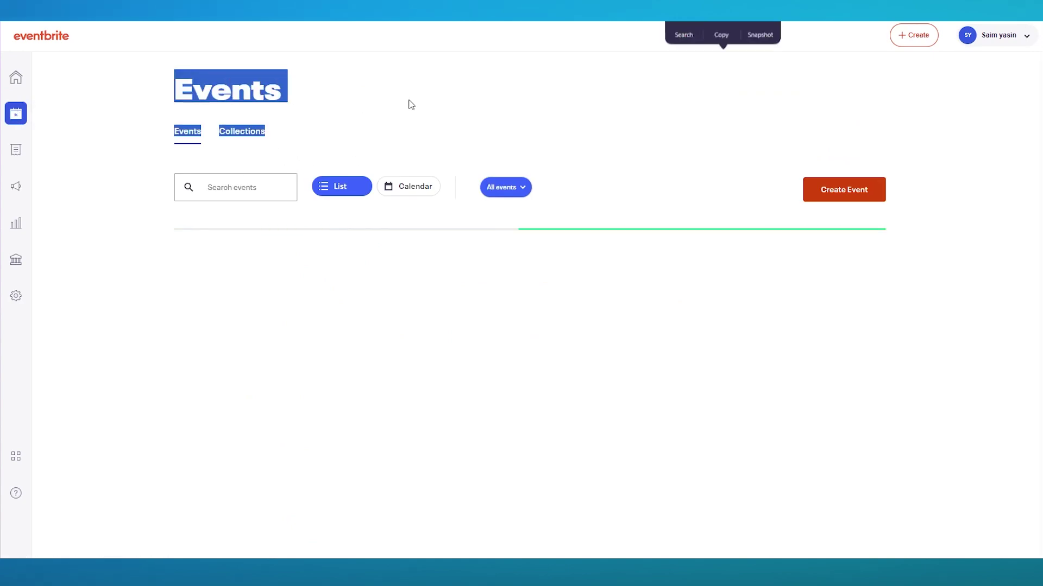
{"action": "left_click", "coordinate": [409, 102]}
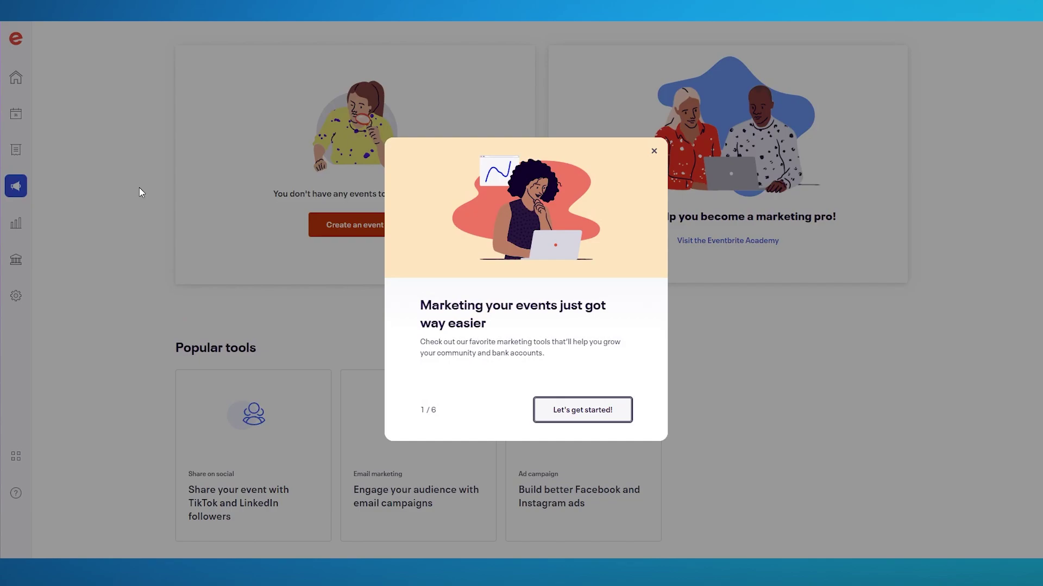
{"action": "left_click", "coordinate": [653, 152]}
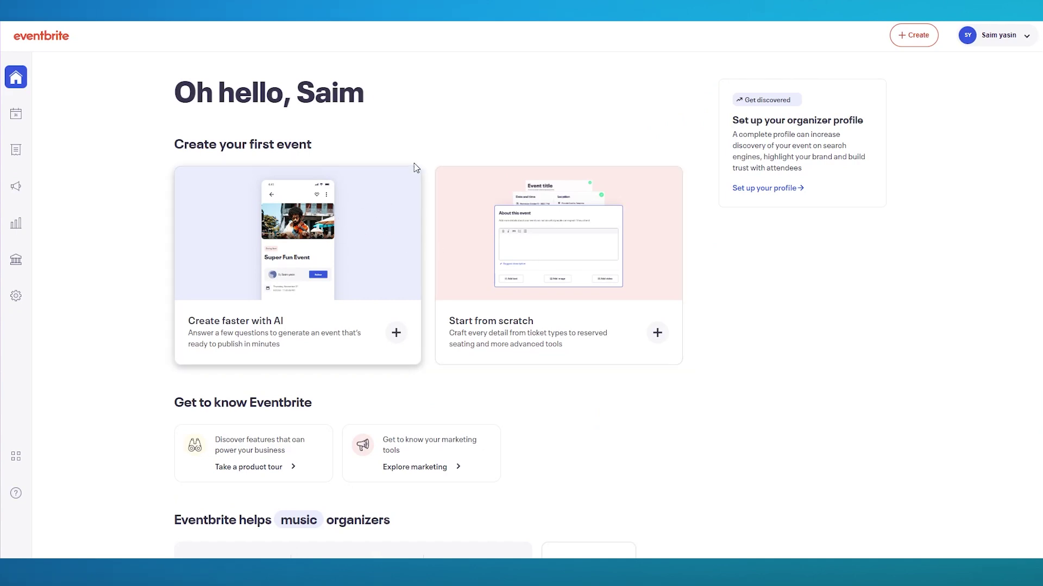
Start an AI-assisted event and make it an online event.
{"action": "left_click", "coordinate": [384, 316]}
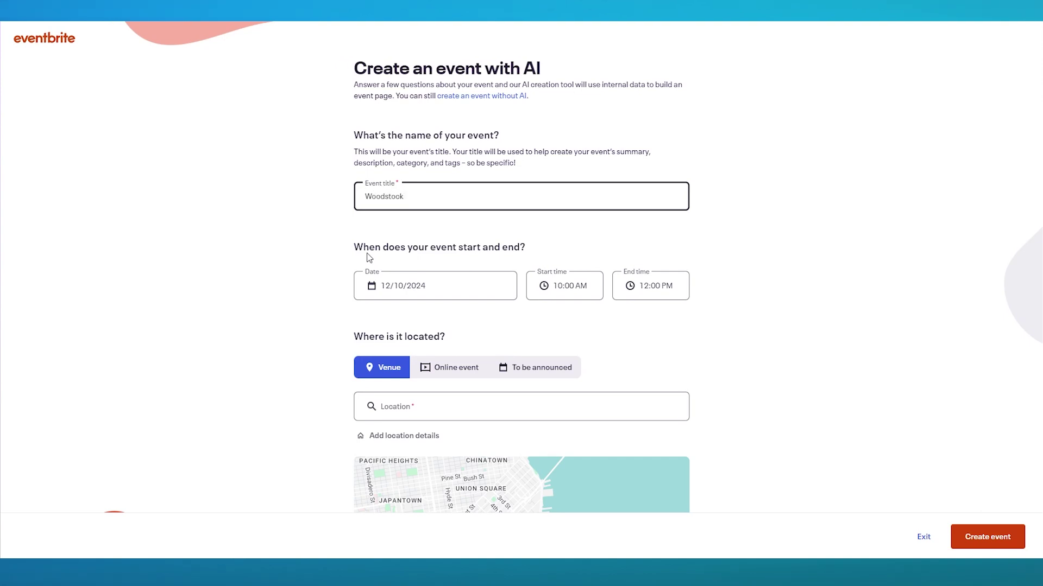
{"action": "scroll", "coordinate": [472, 261], "scroll_direction": "down", "scroll_amount": 2}
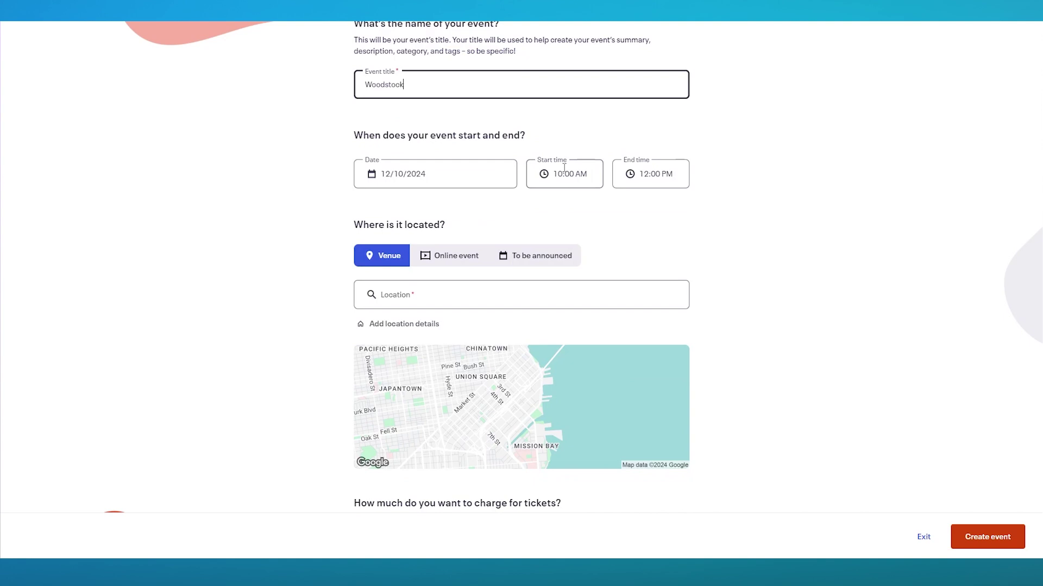
{"action": "scroll", "coordinate": [417, 200], "scroll_direction": "down", "scroll_amount": 2}
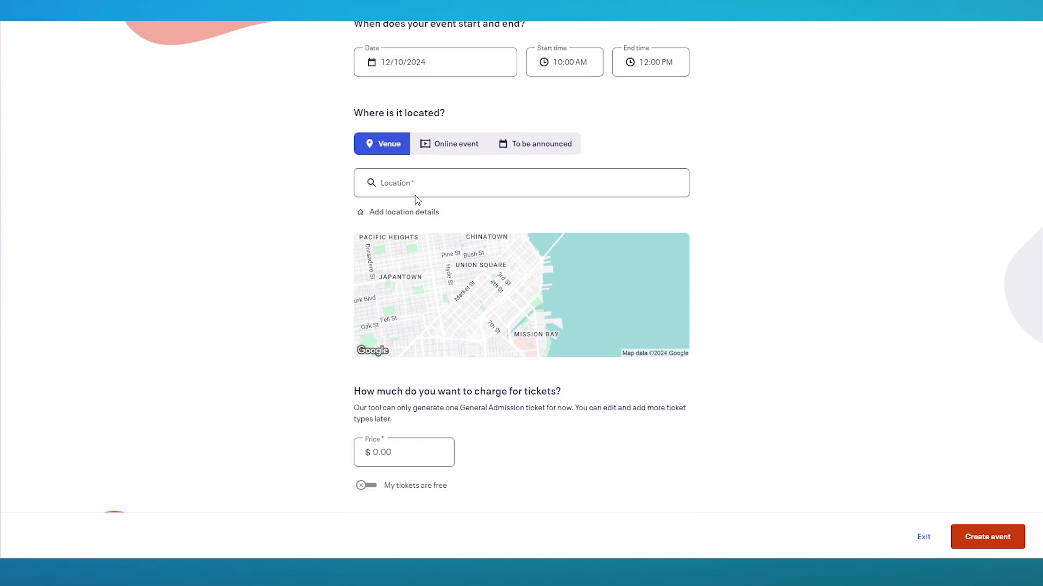
{"action": "left_click", "coordinate": [465, 147]}
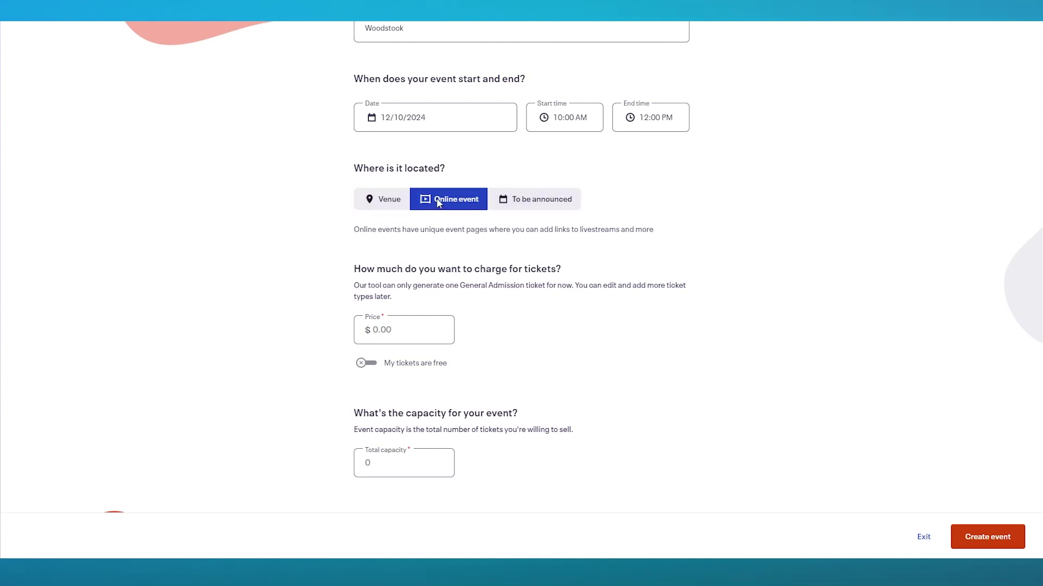
Set the ticket price to 8 and total capacity to 500, then create the event.
{"action": "left_click", "coordinate": [407, 332]}
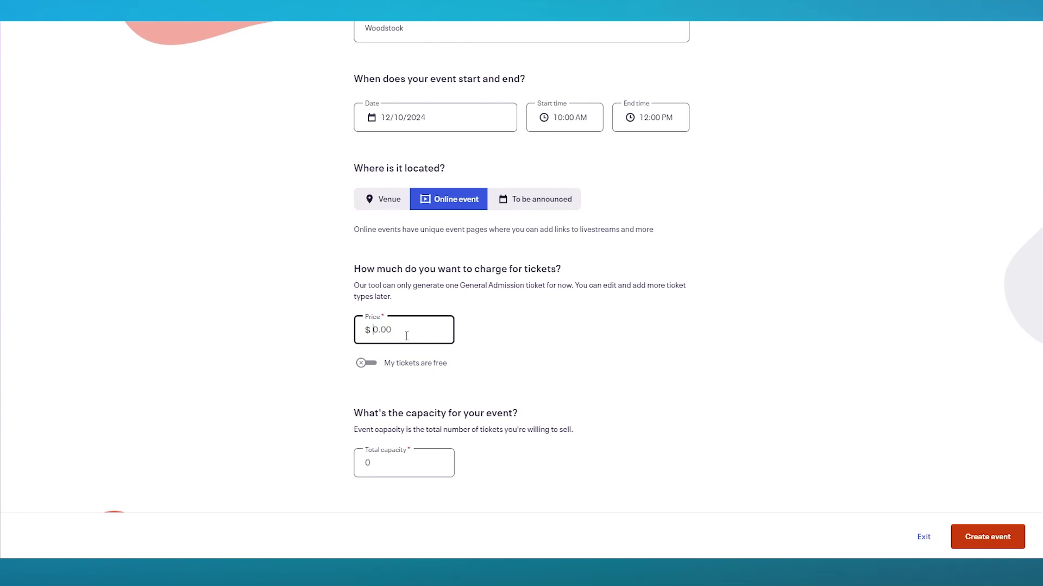
{"action": "type", "text": "8"}
{"action": "left_click", "coordinate": [404, 465]}
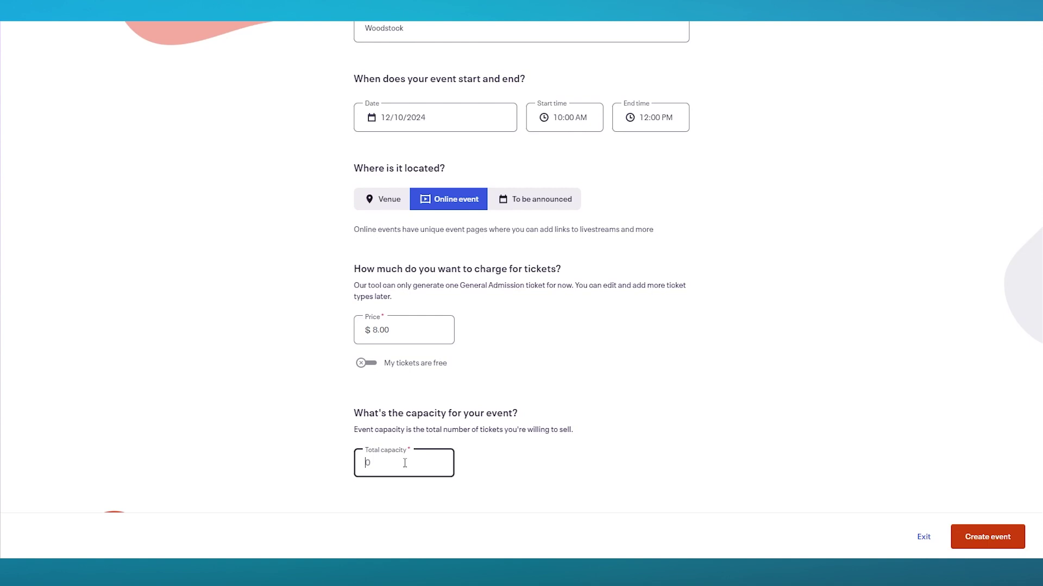
{"action": "type", "text": "500"}
{"action": "left_click", "coordinate": [981, 537]}
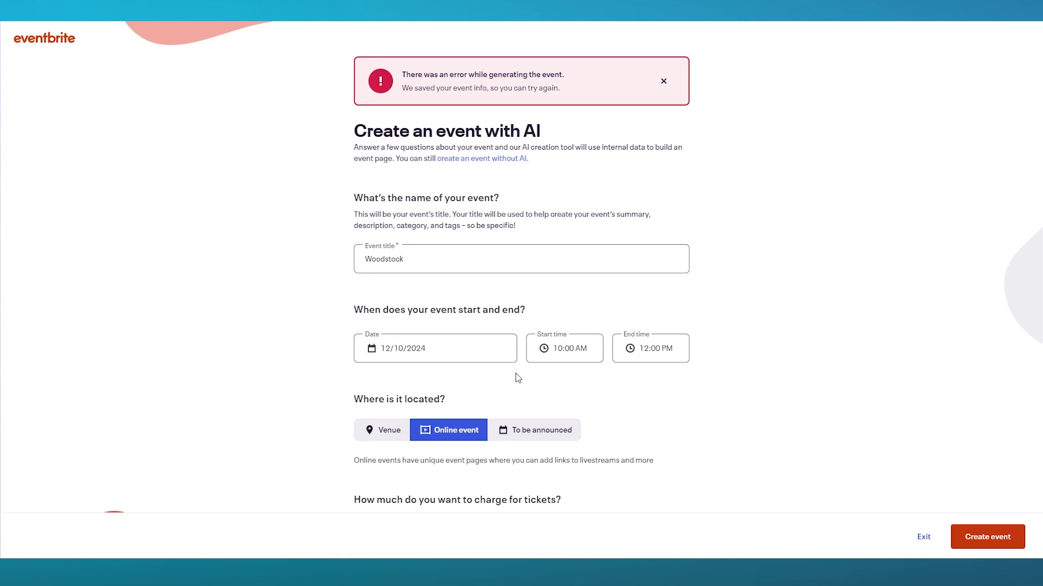
{"action": "scroll", "coordinate": [597, 369], "scroll_direction": "down", "scroll_amount": 4}
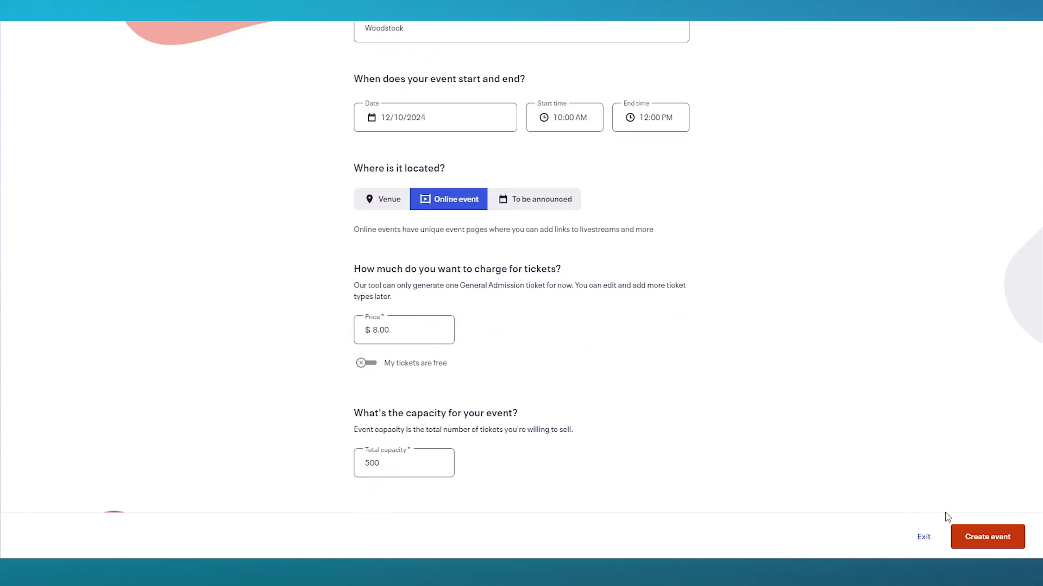
Retry the AI event generation and dismiss the resulting error message.
{"action": "left_click", "coordinate": [984, 537]}
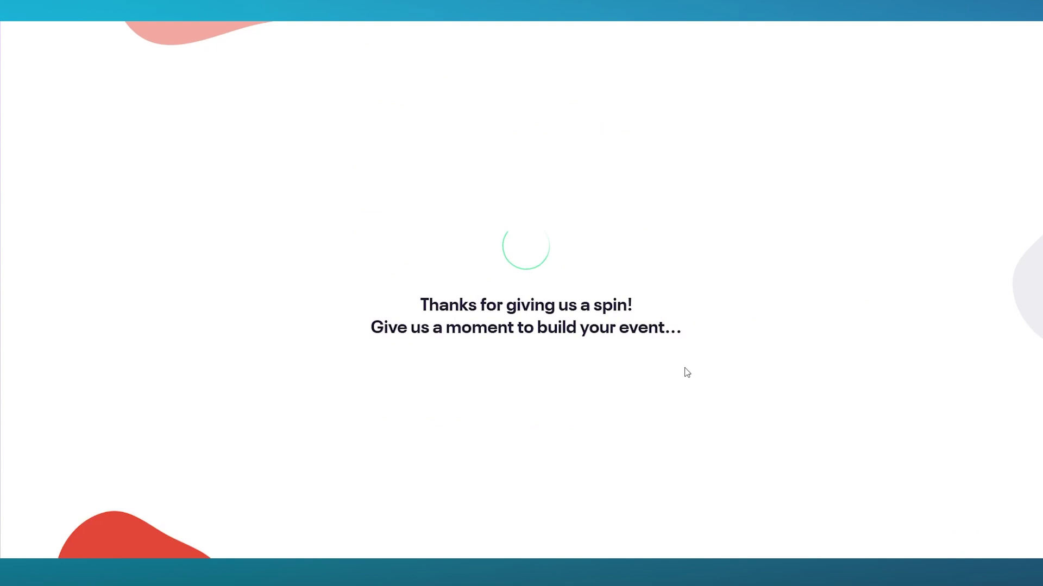
{"action": "left_click_drag", "start_coordinate": [675, 342], "coordinate": [263, 310]}
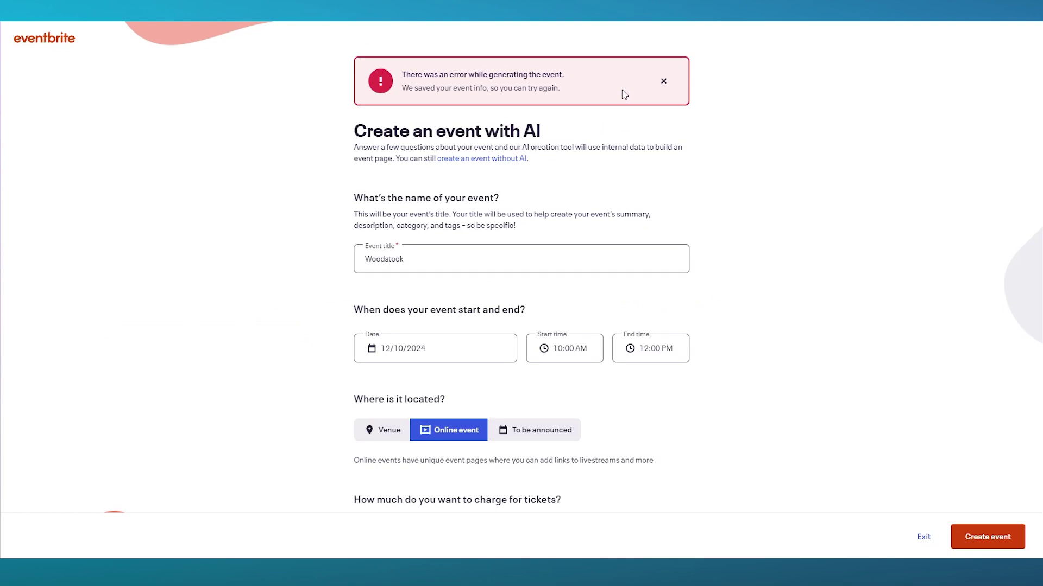
{"action": "left_click", "coordinate": [663, 81]}
{"action": "scroll", "coordinate": [286, 149], "scroll_direction": "down", "scroll_amount": 3}
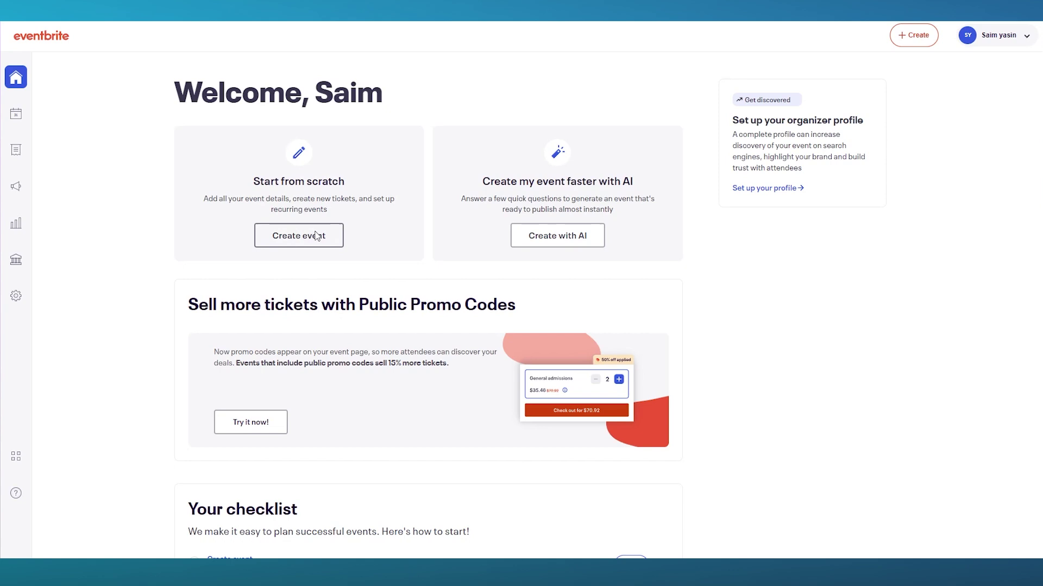
Start a from-scratch event draft and begin uploading an image in its images and video section.
{"action": "left_click", "coordinate": [317, 235]}
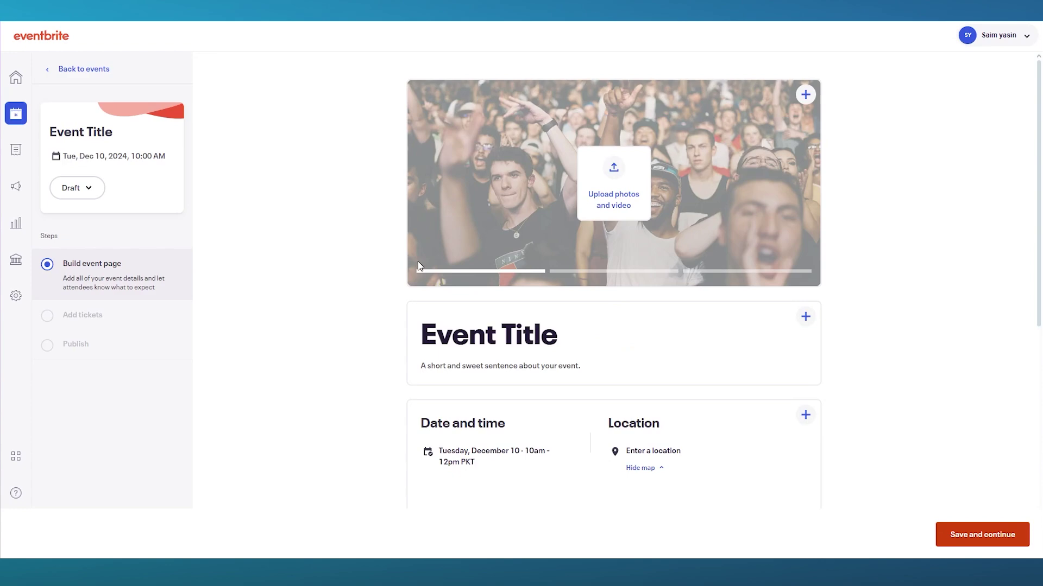
{"action": "left_click", "coordinate": [603, 168]}
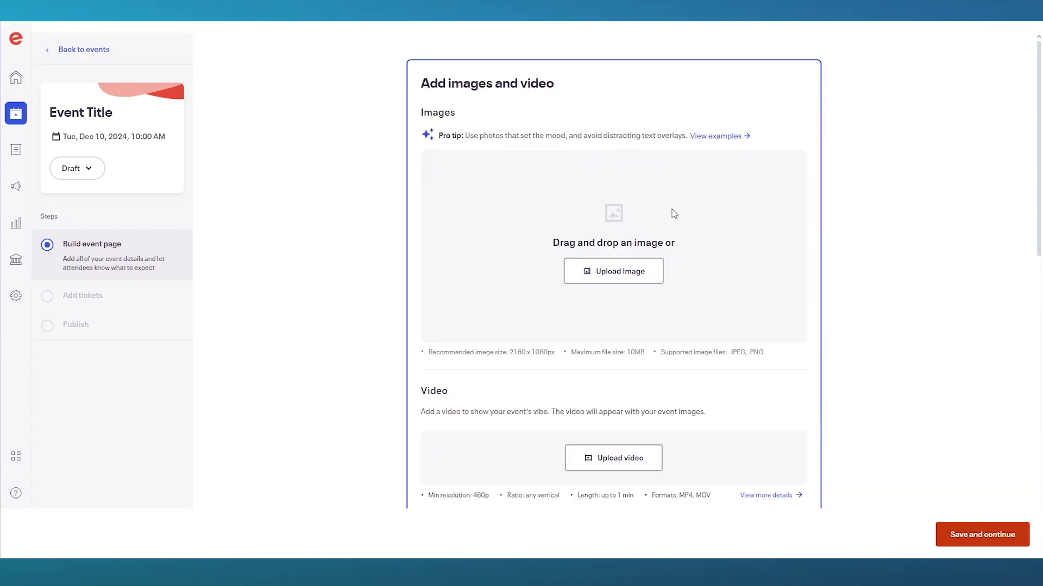
{"action": "left_click", "coordinate": [639, 272]}
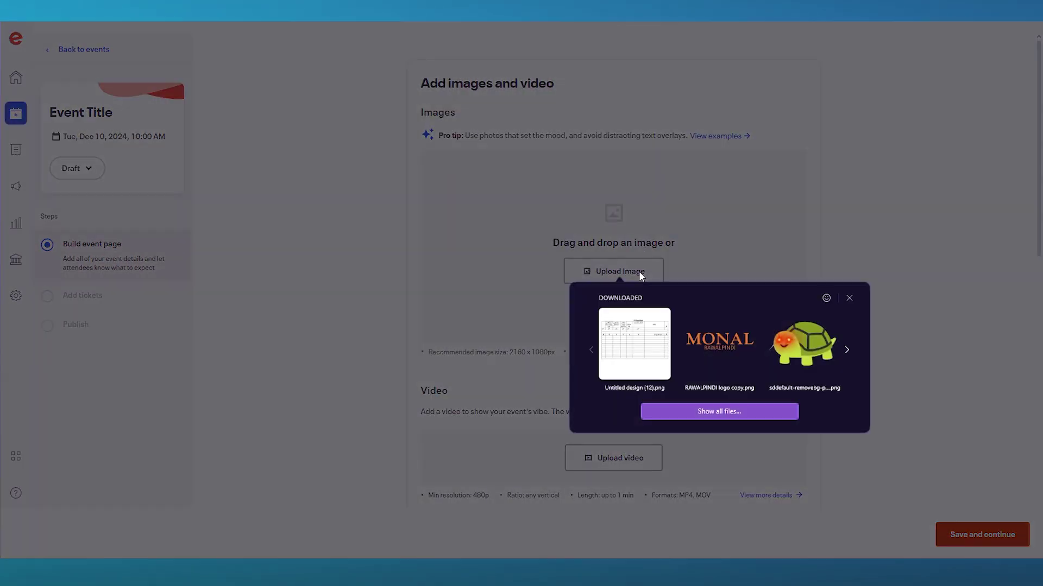
Upload the MONAL logo file as the cover image and save its focus point.
{"action": "left_click", "coordinate": [716, 350]}
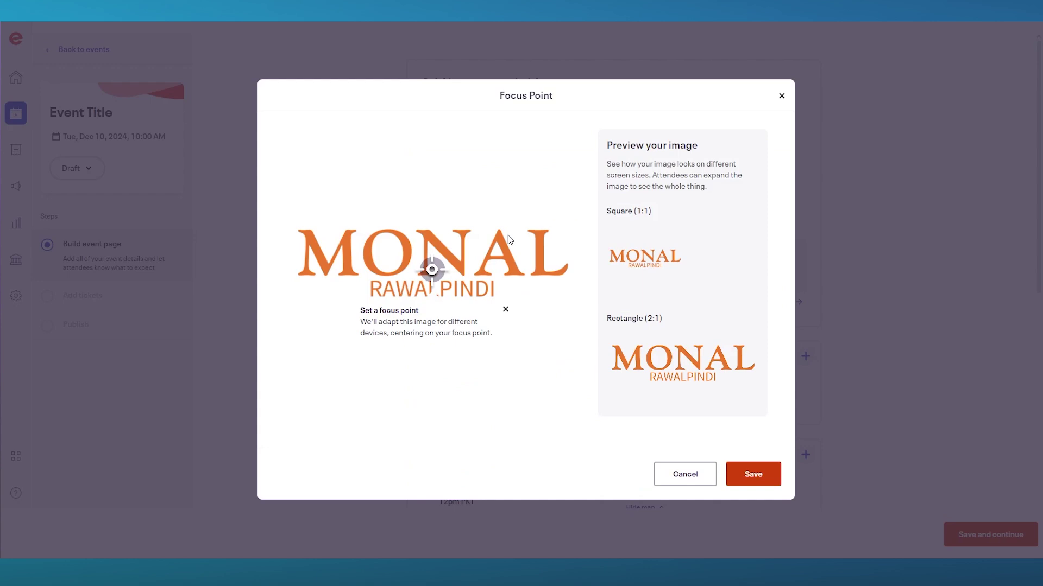
{"action": "left_click", "coordinate": [733, 474]}
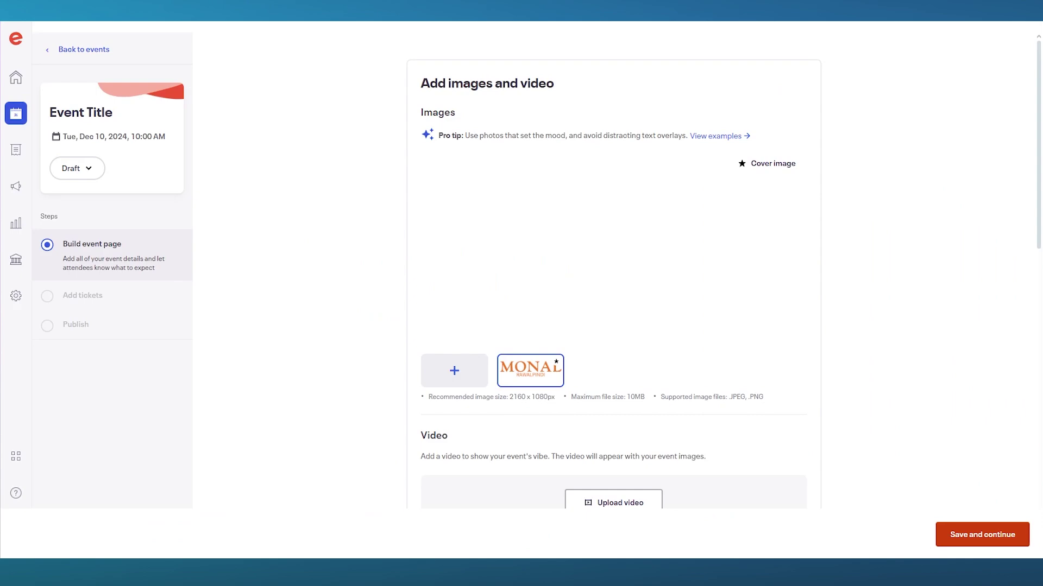
{"action": "mouse_move", "coordinate": [434, 235]}
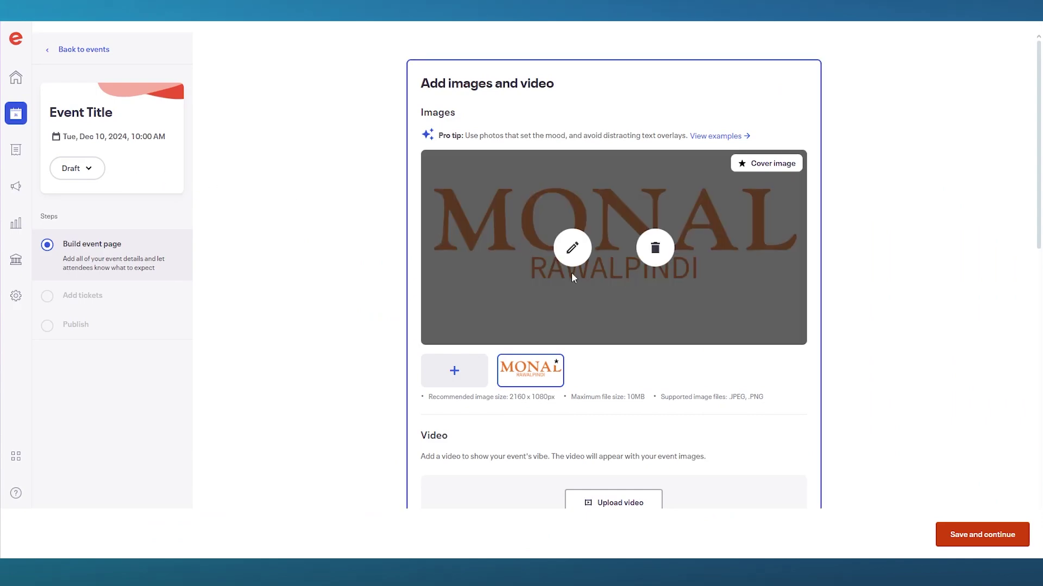
{"action": "scroll", "coordinate": [571, 272], "scroll_direction": "down", "scroll_amount": 5}
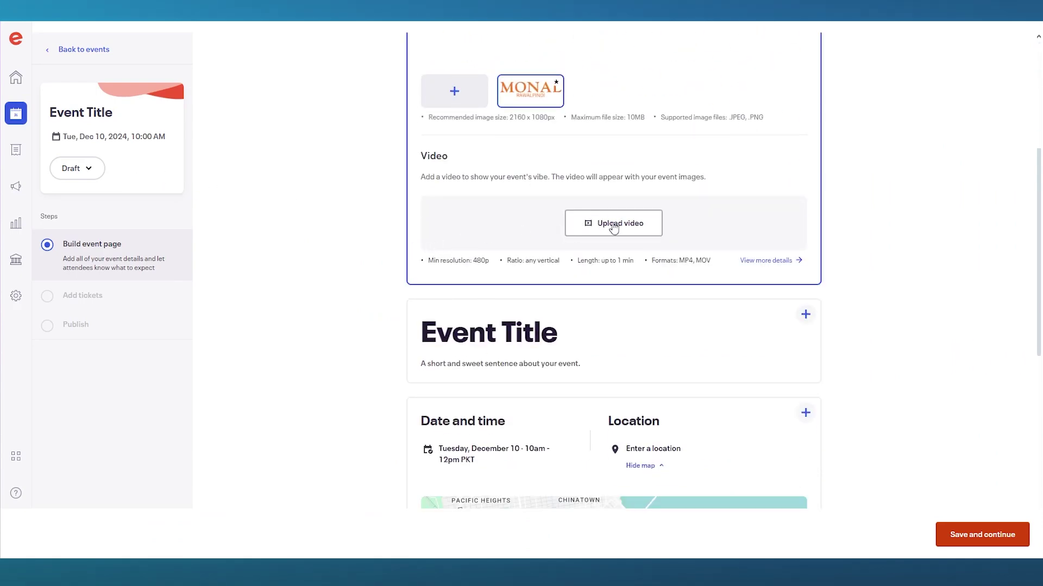
{"action": "scroll", "coordinate": [610, 226], "scroll_direction": "down", "scroll_amount": 4}
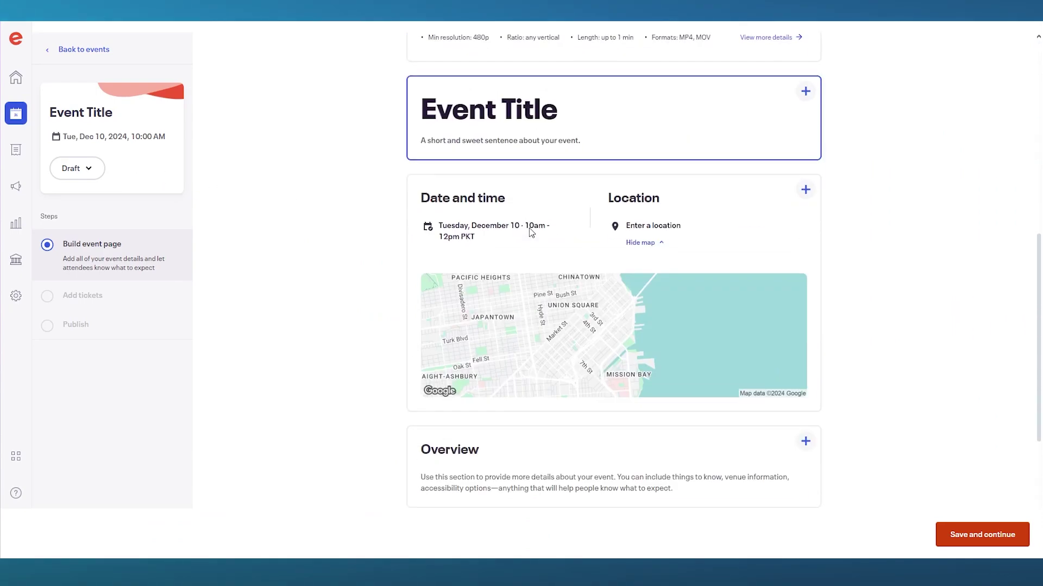
Title the event 'WoodStock'.
{"action": "left_click", "coordinate": [559, 119]}
{"action": "left_click", "coordinate": [522, 255]}
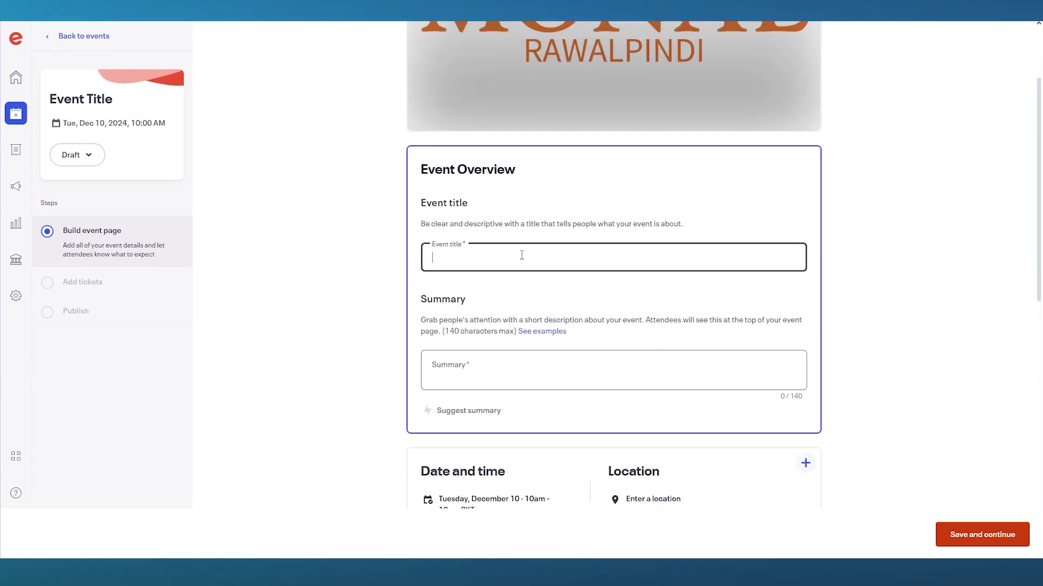
{"action": "type", "text": "Wo"}
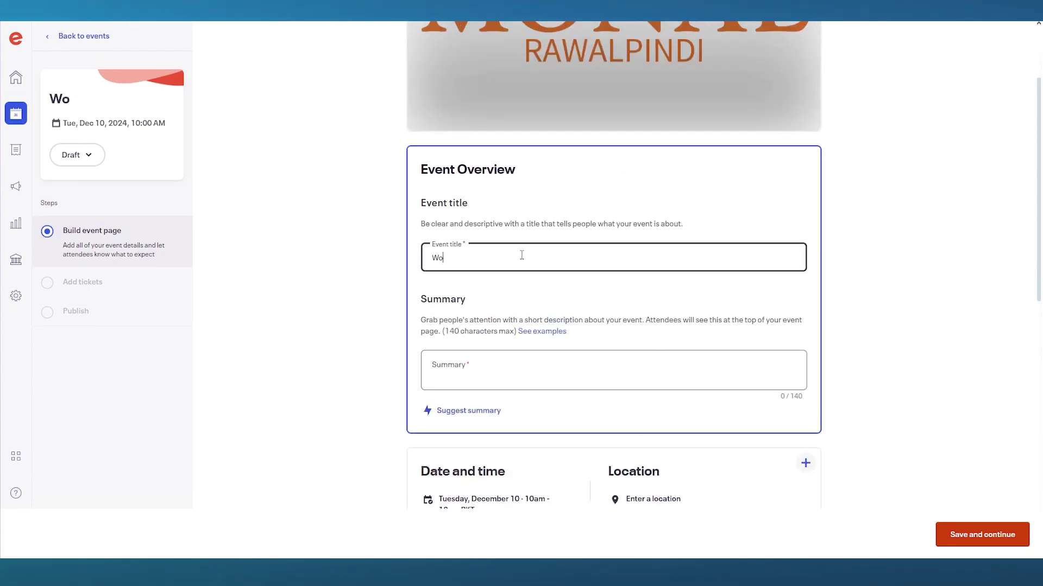
{"action": "type", "text": "odStock"}
{"action": "scroll", "coordinate": [535, 353], "scroll_direction": "down", "scroll_amount": 2}
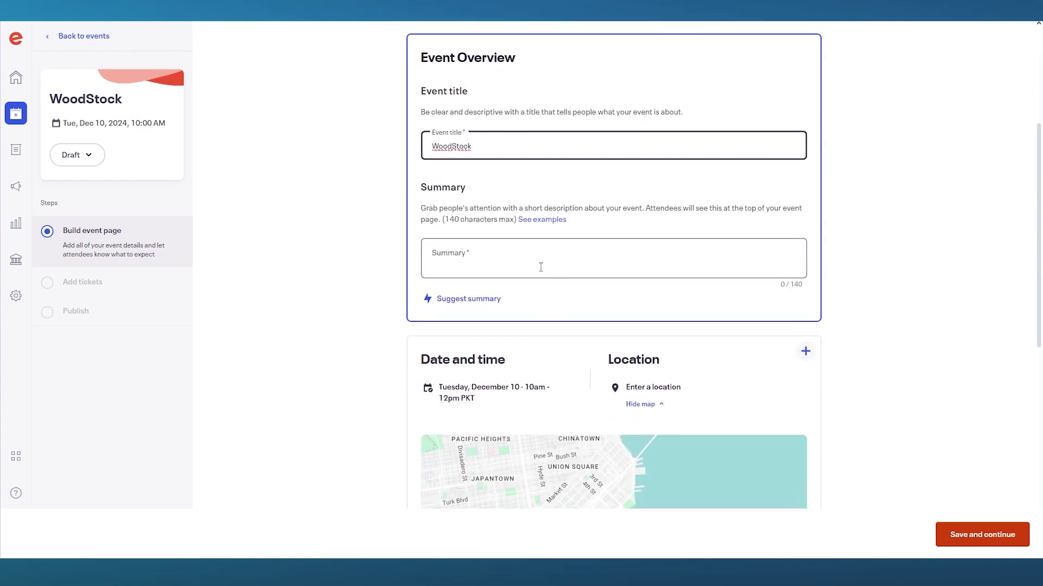
Type placeholder summary text and replace it with an automatically suggested summary.
{"action": "left_click", "coordinate": [541, 265]}
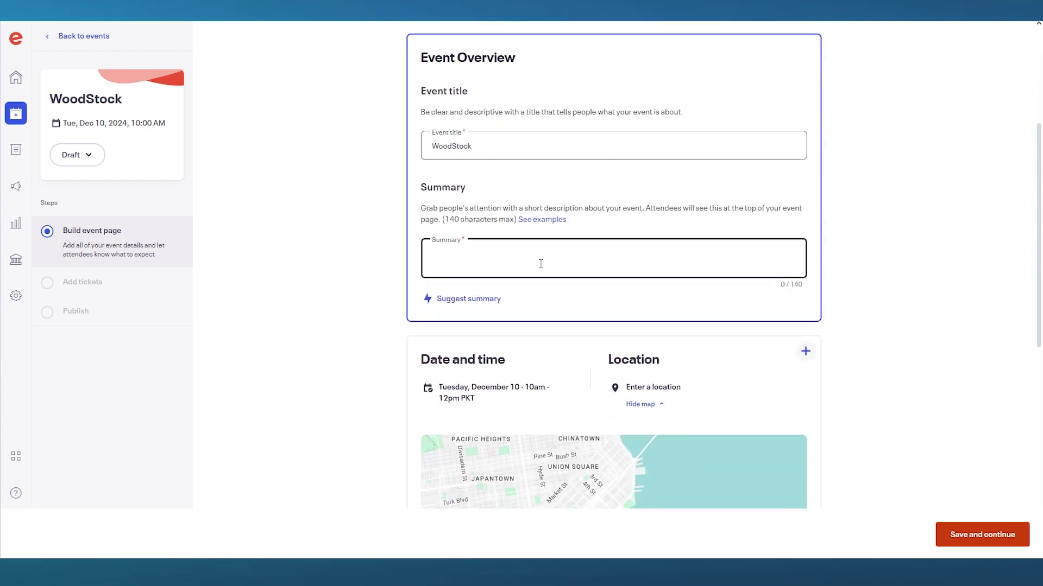
{"action": "type", "text": "hjghjg jhg jh gkhj fgkfkf"}
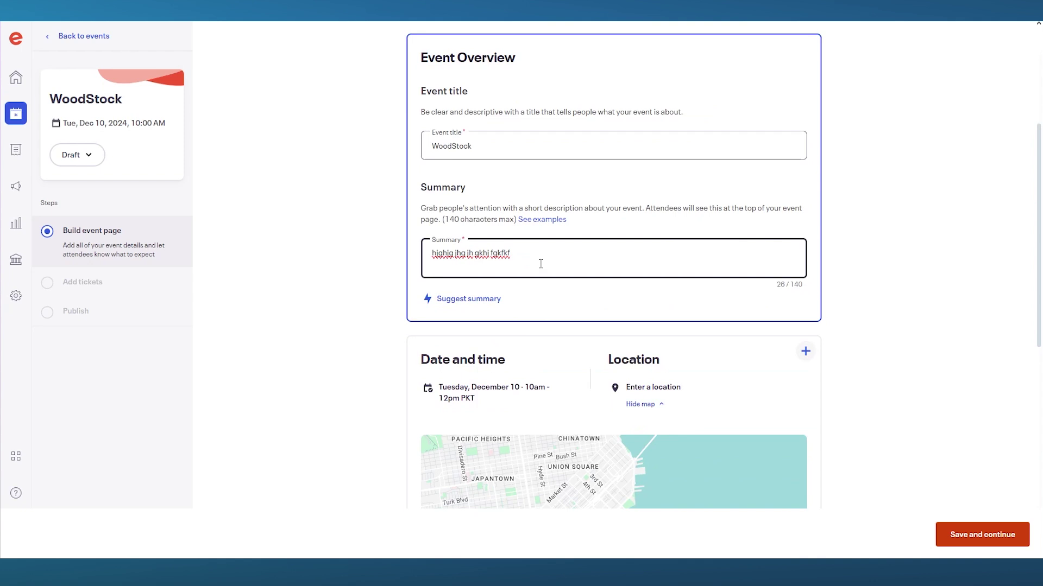
{"action": "left_click_drag", "start_coordinate": [541, 264], "coordinate": [427, 267]}
{"action": "left_click", "coordinate": [459, 301]}
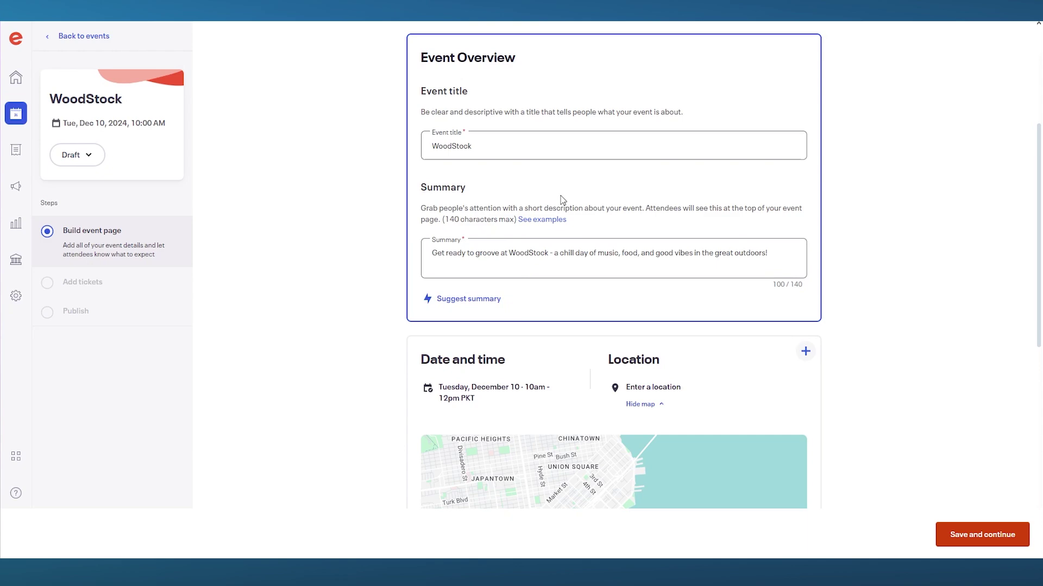
{"action": "scroll", "coordinate": [575, 210], "scroll_direction": "down", "scroll_amount": 4}
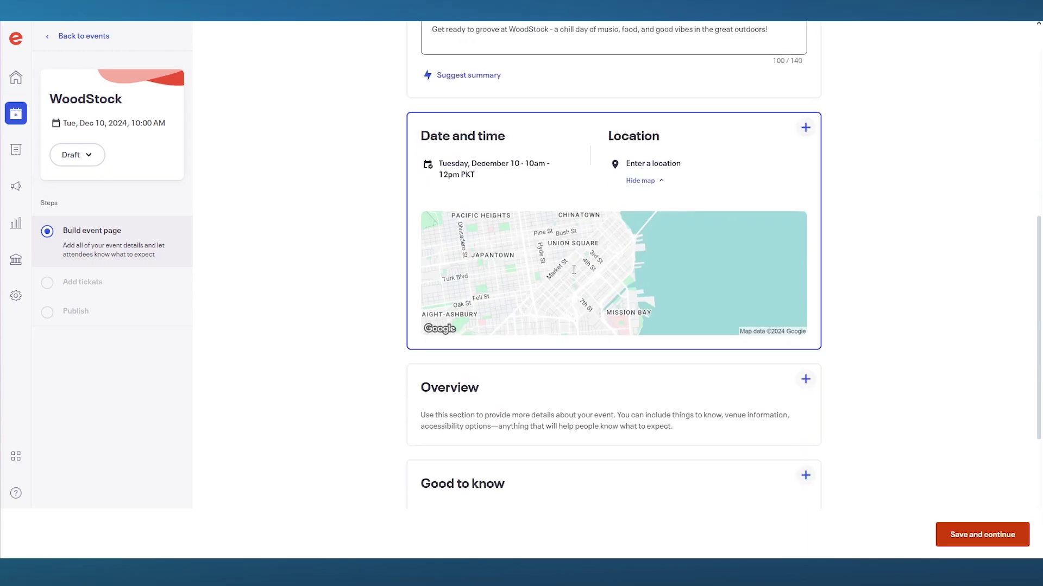
Confirm WoodStock's date as December 10, 10am–12pm, and set its location to Online event.
{"action": "left_click", "coordinate": [702, 233]}
{"action": "scroll", "coordinate": [575, 217], "scroll_direction": "up", "scroll_amount": 5}
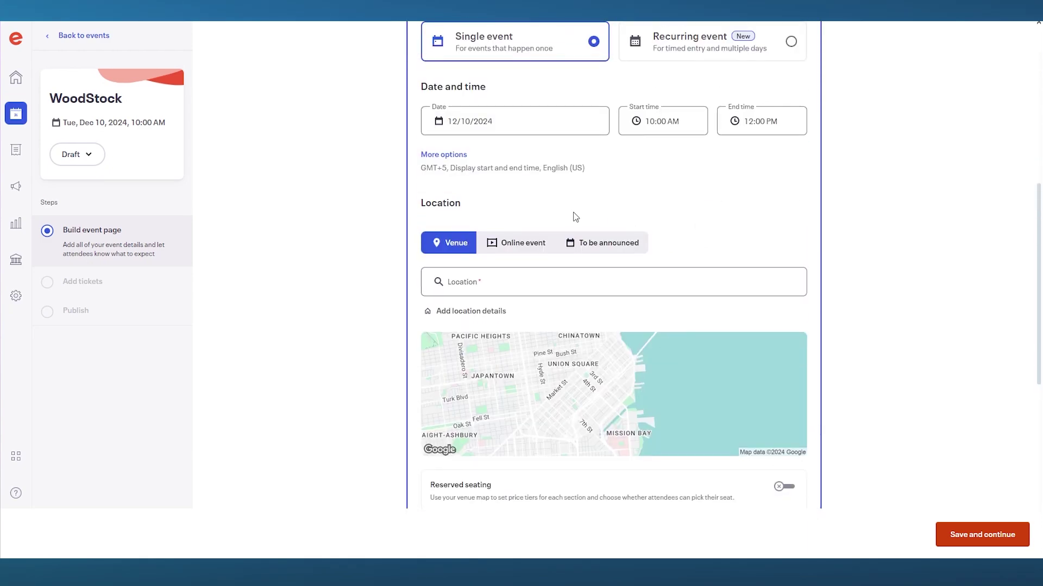
{"action": "scroll", "coordinate": [575, 216], "scroll_direction": "down", "scroll_amount": 1}
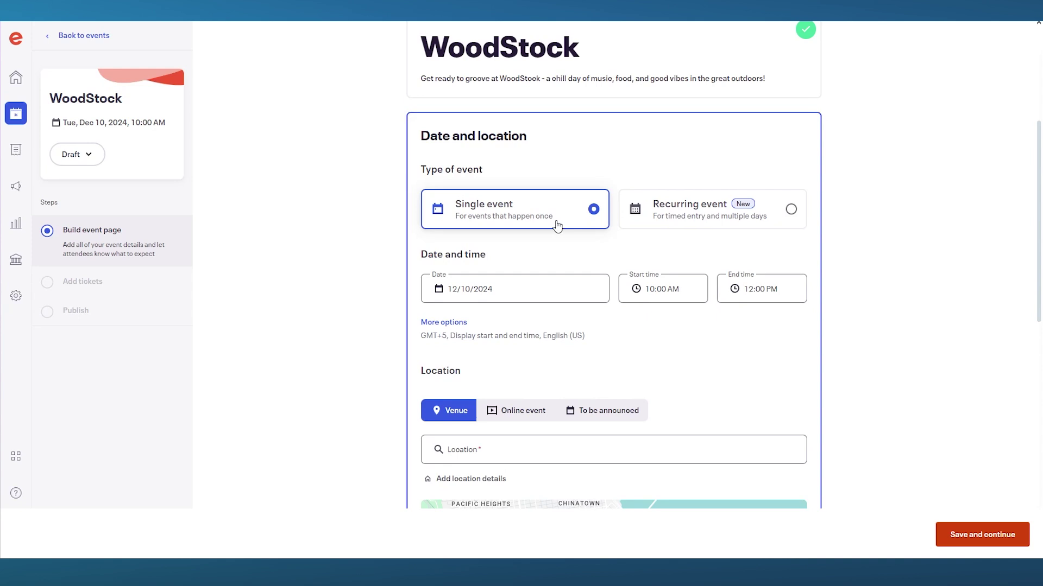
{"action": "left_click", "coordinate": [549, 286]}
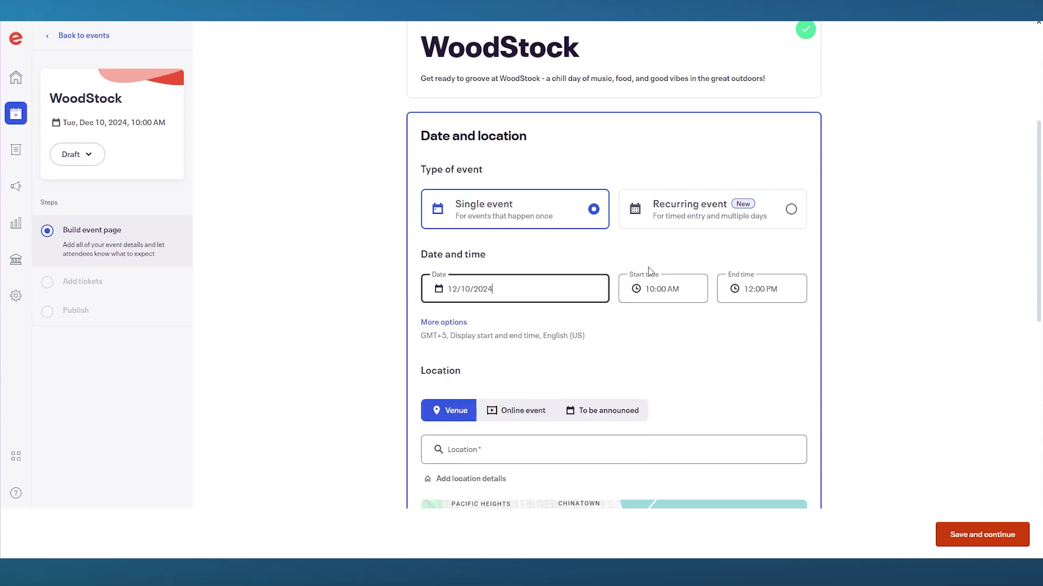
{"action": "scroll", "coordinate": [649, 272], "scroll_direction": "down", "scroll_amount": 2}
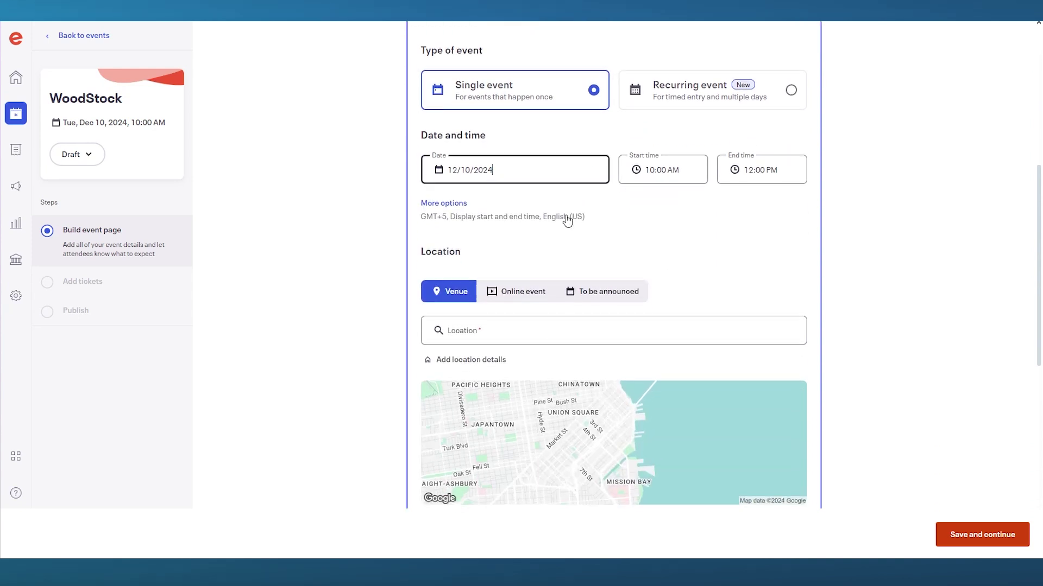
{"action": "scroll", "coordinate": [566, 219], "scroll_direction": "down", "scroll_amount": 3}
{"action": "left_click", "coordinate": [538, 130]}
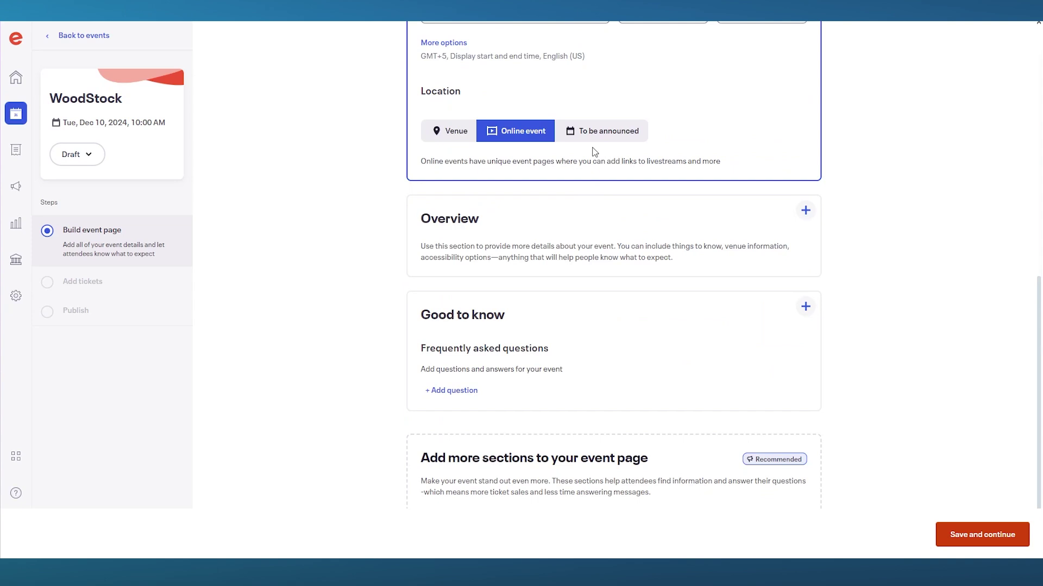
Save the event's date and location details.
{"action": "scroll", "coordinate": [570, 206], "scroll_direction": "down", "scroll_amount": 1}
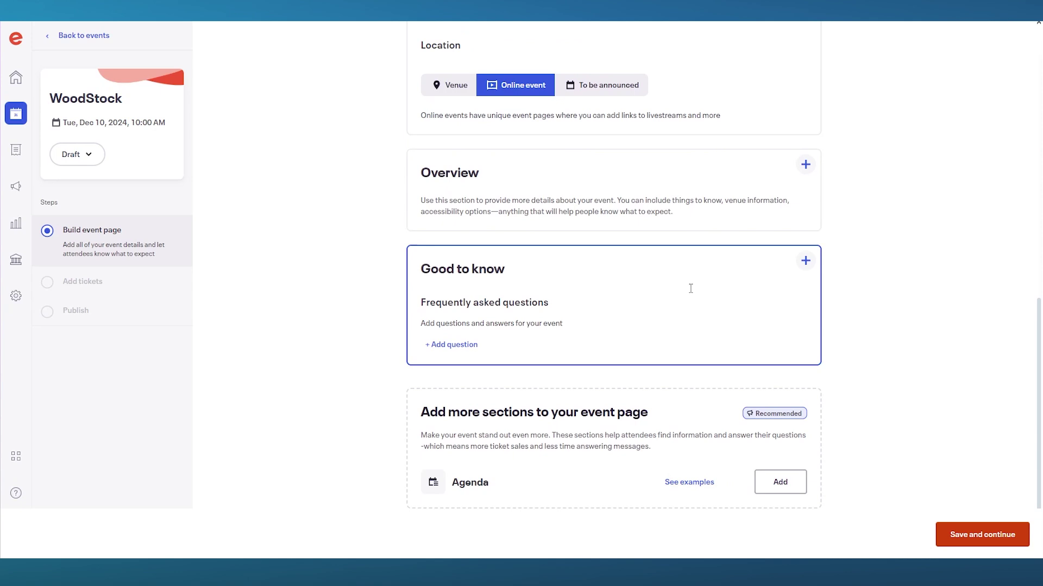
{"action": "left_click", "coordinate": [89, 155]}
{"action": "left_click", "coordinate": [90, 154]}
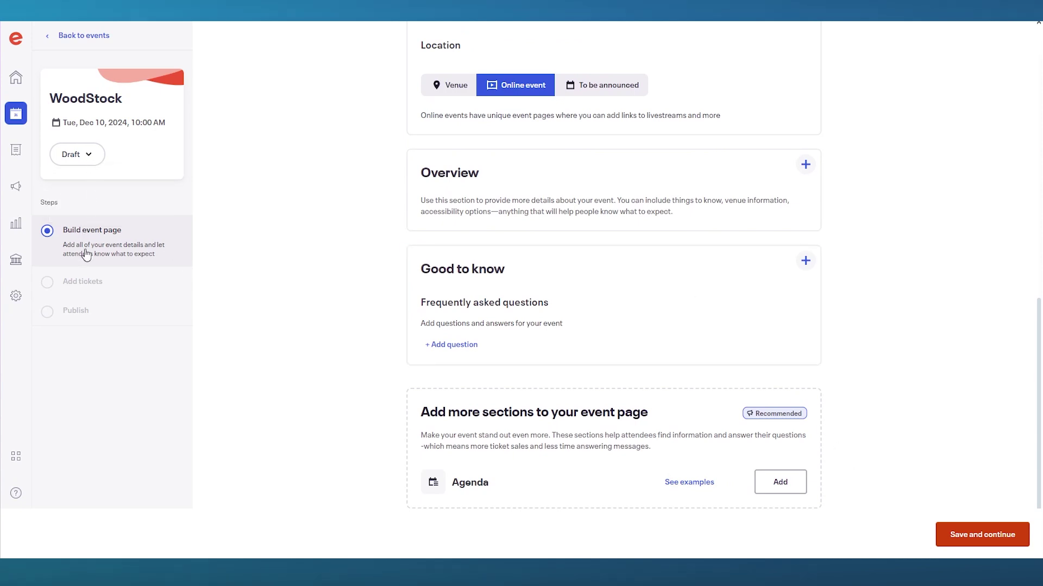
{"action": "left_click", "coordinate": [982, 534]}
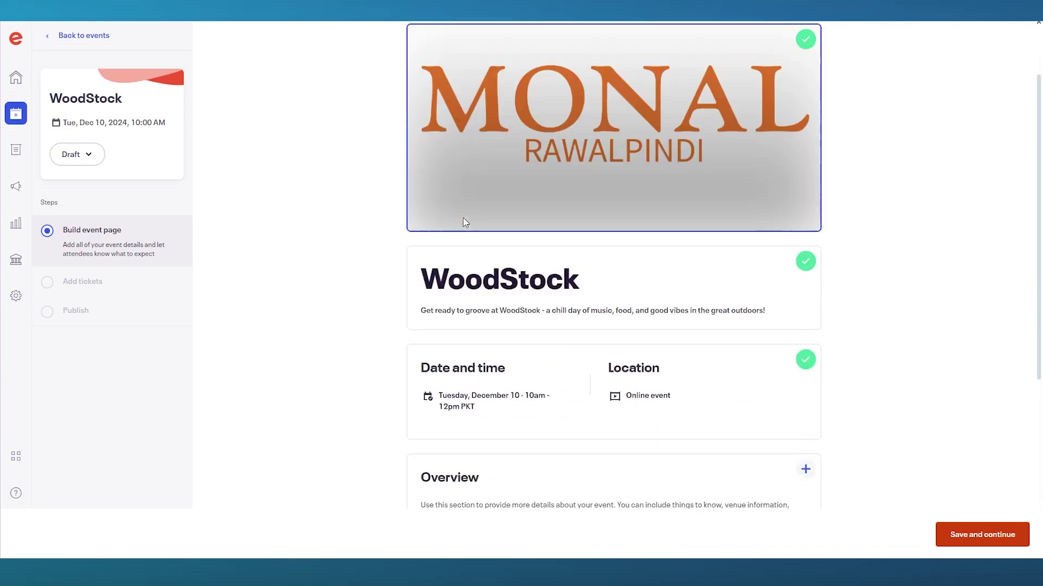
{"action": "scroll", "coordinate": [620, 221], "scroll_direction": "down", "scroll_amount": 6}
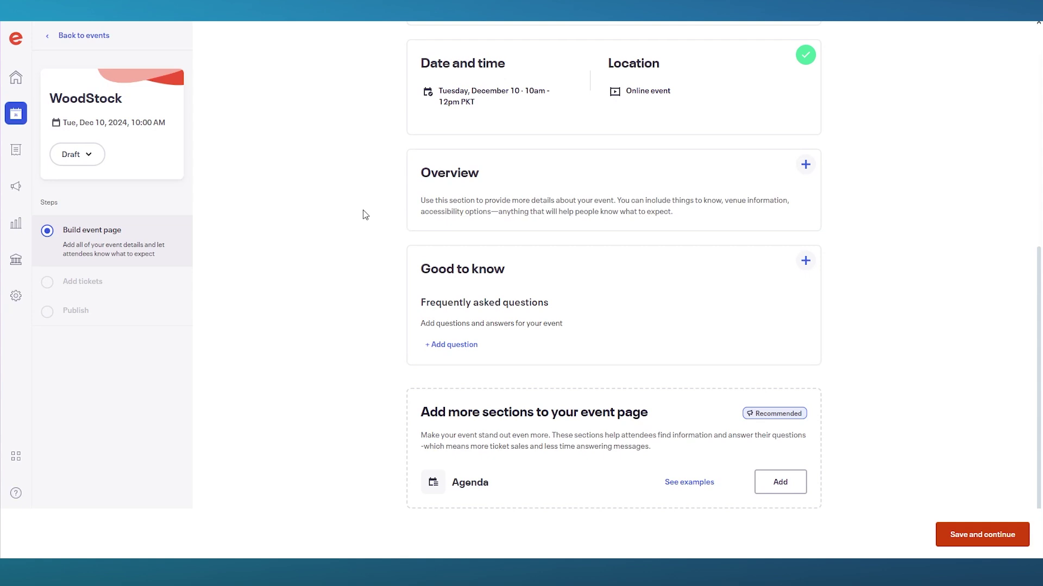
{"action": "left_click", "coordinate": [77, 155]}
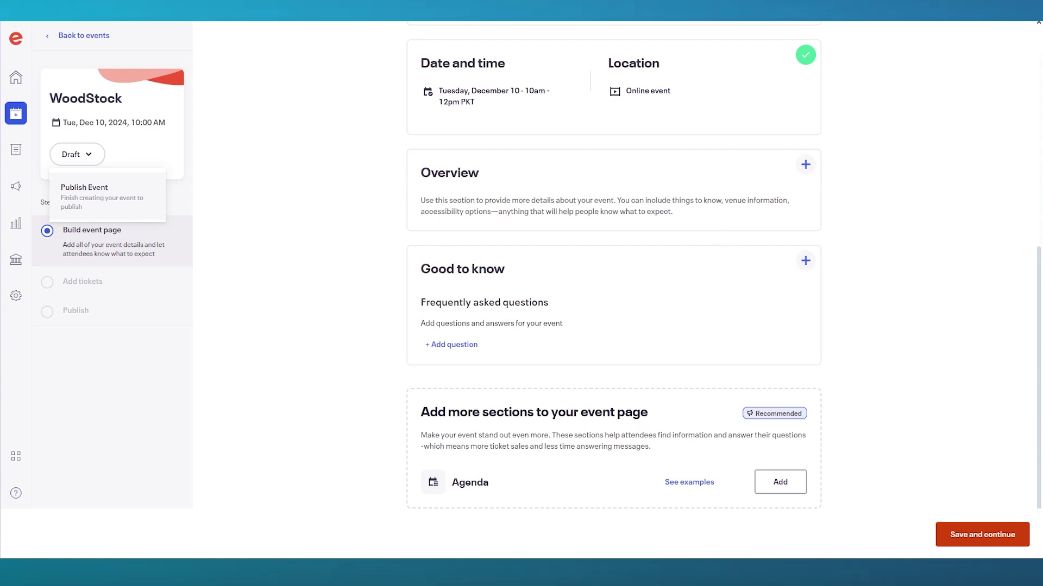
{"action": "left_click", "coordinate": [251, 224]}
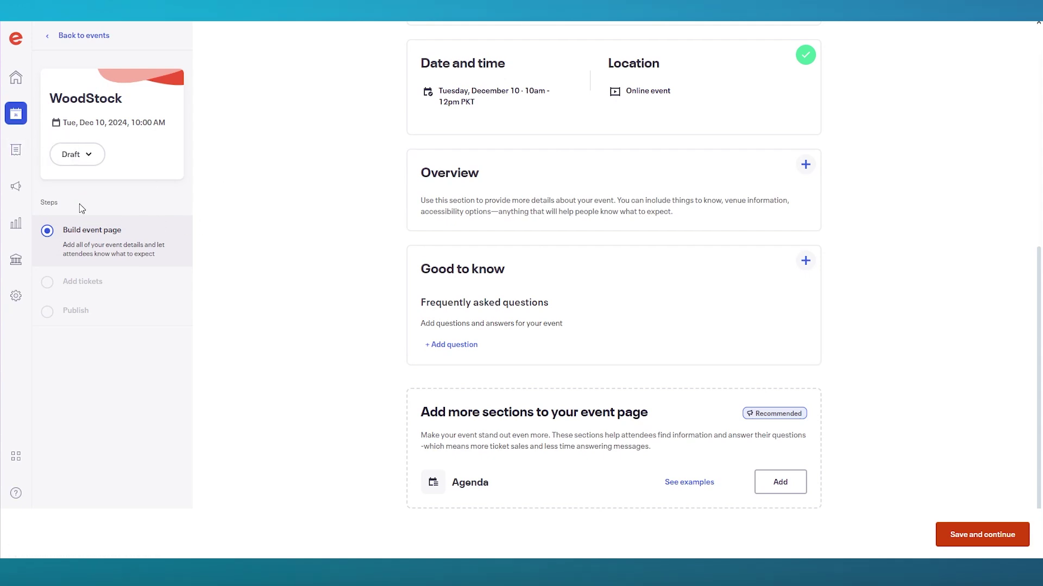
{"action": "left_click", "coordinate": [21, 183]}
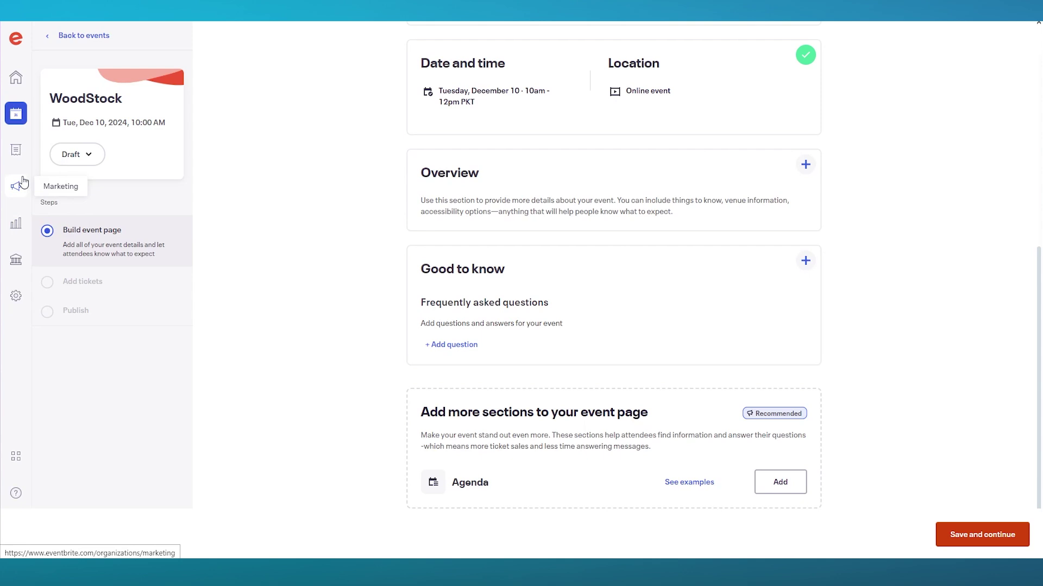
Leave the event editor and start a new campaign from the Email Campaigns tab.
{"action": "left_click", "coordinate": [571, 69]}
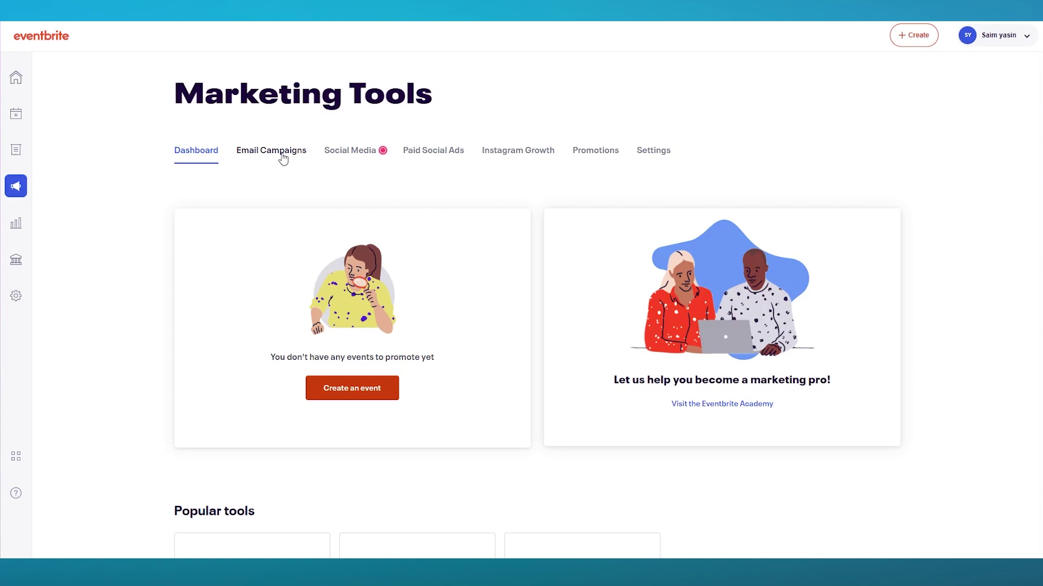
{"action": "left_click", "coordinate": [283, 159]}
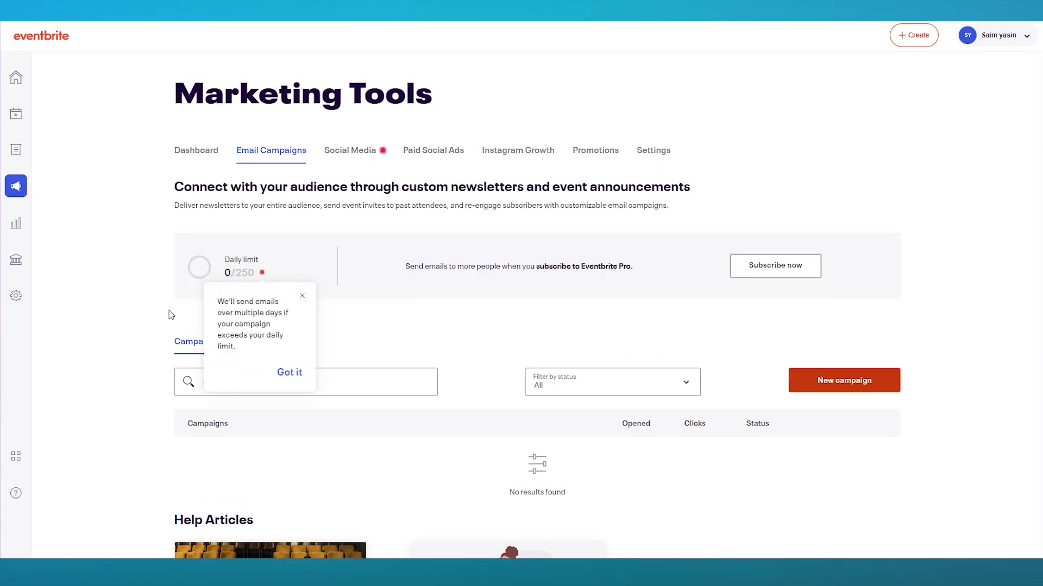
{"action": "scroll", "coordinate": [852, 411], "scroll_direction": "down", "scroll_amount": 4}
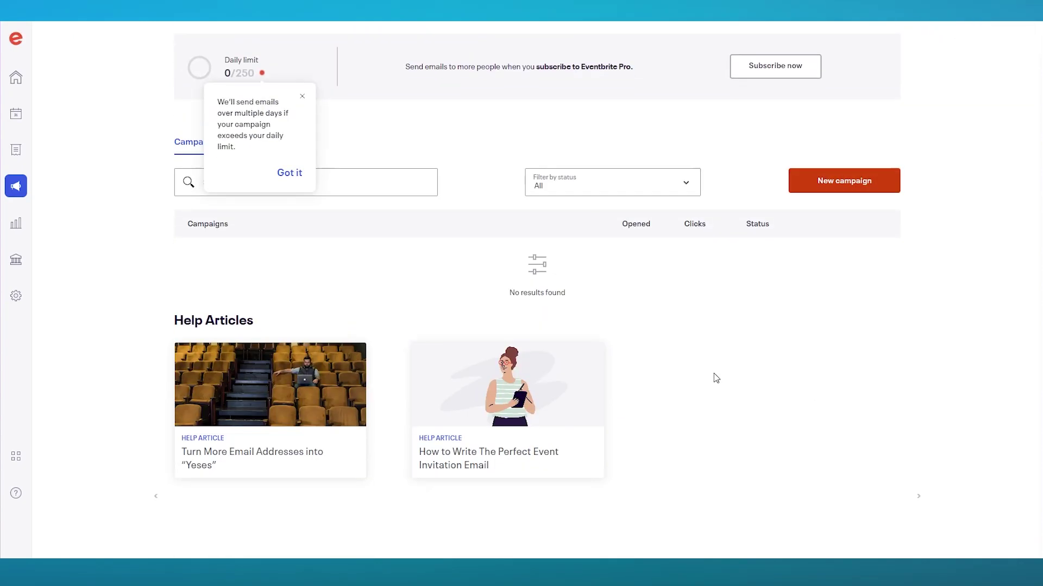
{"action": "left_click", "coordinate": [829, 186]}
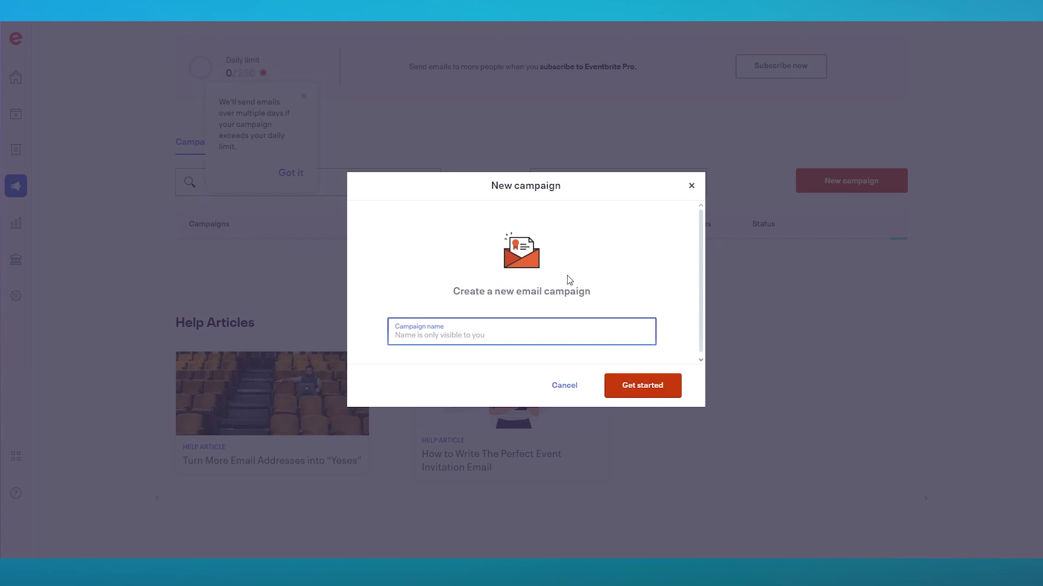
Create the email campaign named 'hjh' and open its editor.
{"action": "type", "text": "hjh"}
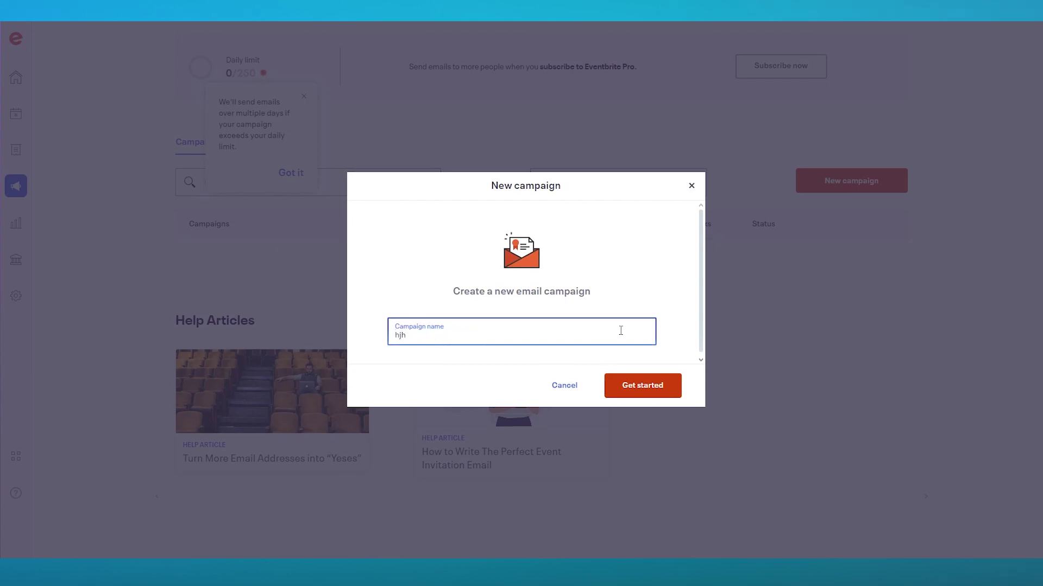
{"action": "left_click", "coordinate": [653, 388]}
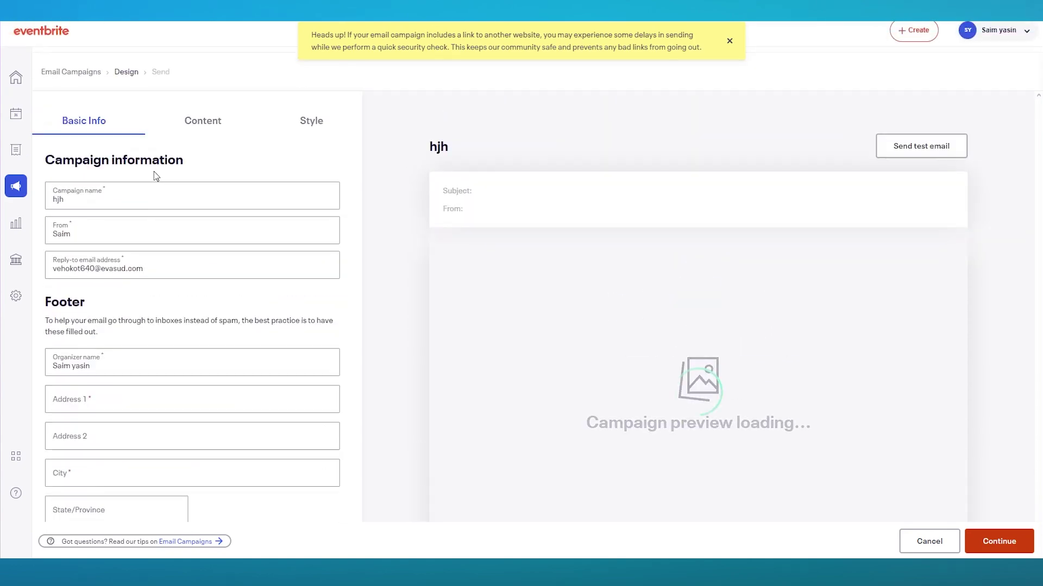
{"action": "scroll", "coordinate": [163, 221], "scroll_direction": "down", "scroll_amount": 3}
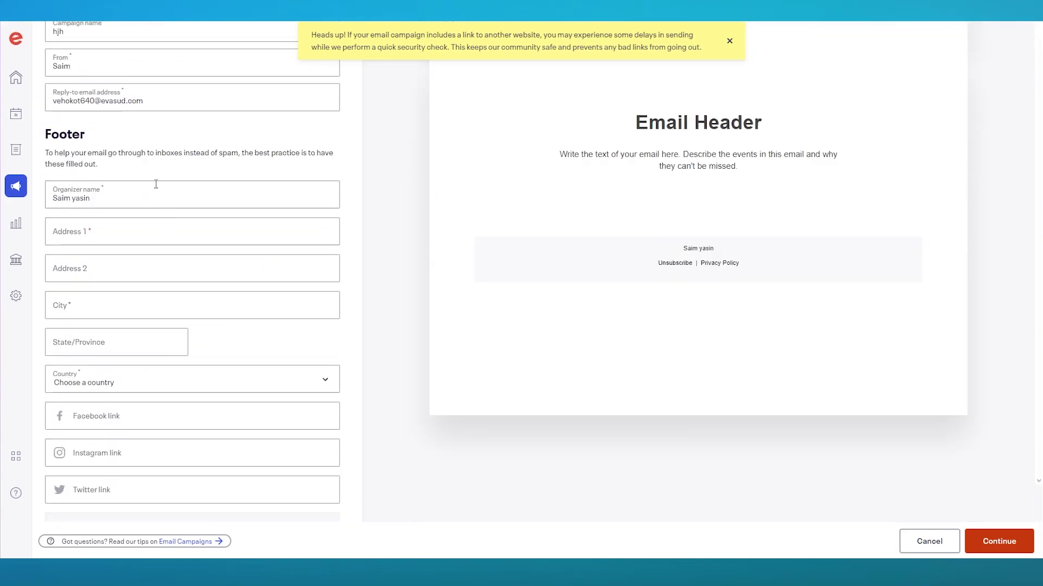
{"action": "scroll", "coordinate": [185, 222], "scroll_direction": "down", "scroll_amount": 3}
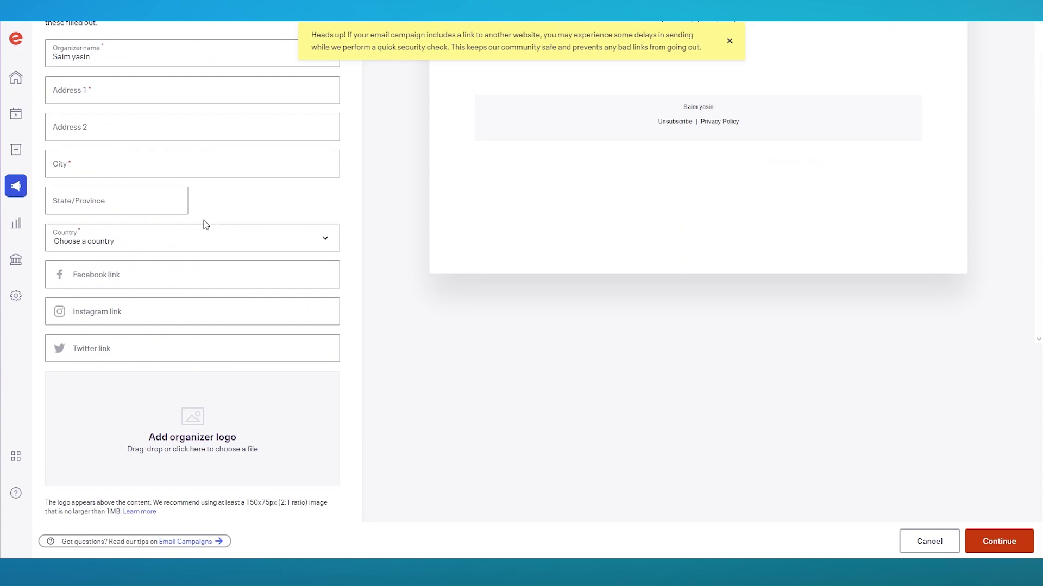
{"action": "scroll", "coordinate": [203, 226], "scroll_direction": "up", "scroll_amount": 6}
Fill the footer address with the browser's saved address suggestion and apply it.
{"action": "left_click", "coordinate": [161, 406]}
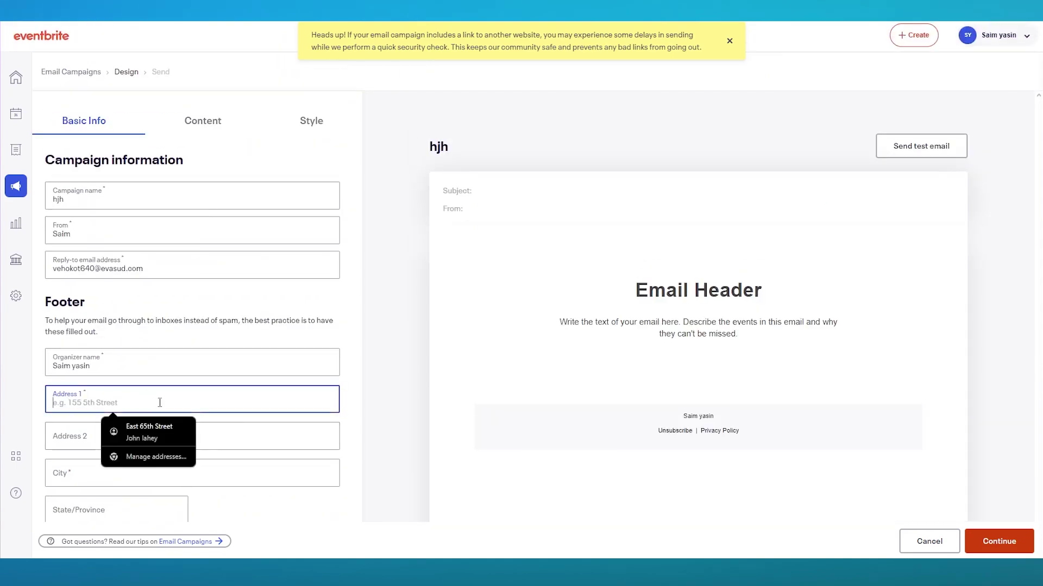
{"action": "left_click", "coordinate": [162, 426]}
{"action": "scroll", "coordinate": [174, 402], "scroll_direction": "down", "scroll_amount": 2}
{"action": "left_click", "coordinate": [182, 385]}
{"action": "scroll", "coordinate": [177, 310], "scroll_direction": "down", "scroll_amount": 3}
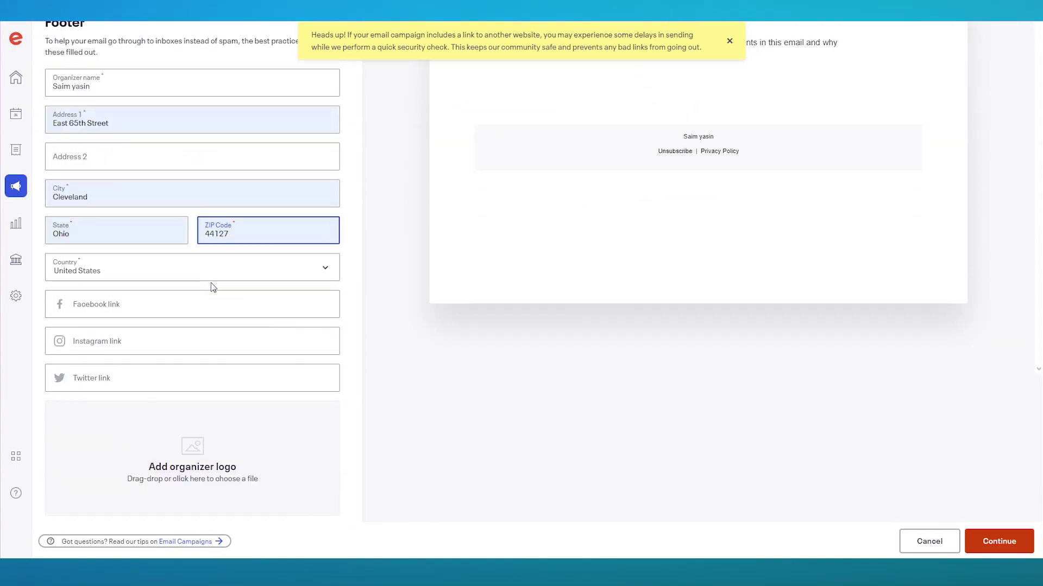
{"action": "scroll", "coordinate": [254, 272], "scroll_direction": "up", "scroll_amount": 5}
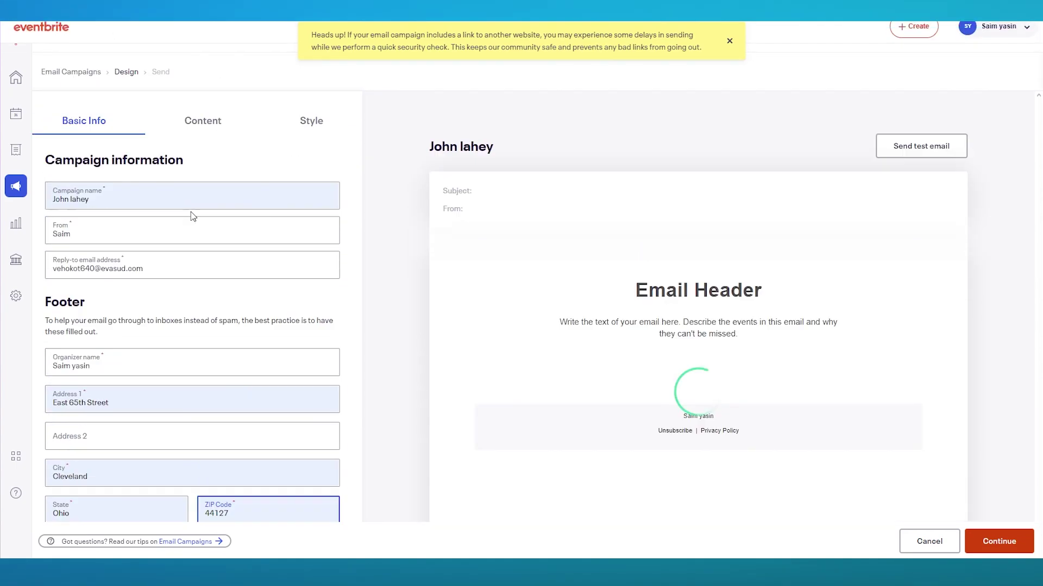
Apply the Dark colour scheme in the email's Style settings, then go back to the organizer home page.
{"action": "left_click", "coordinate": [203, 122]}
{"action": "scroll", "coordinate": [184, 207], "scroll_direction": "down", "scroll_amount": 2}
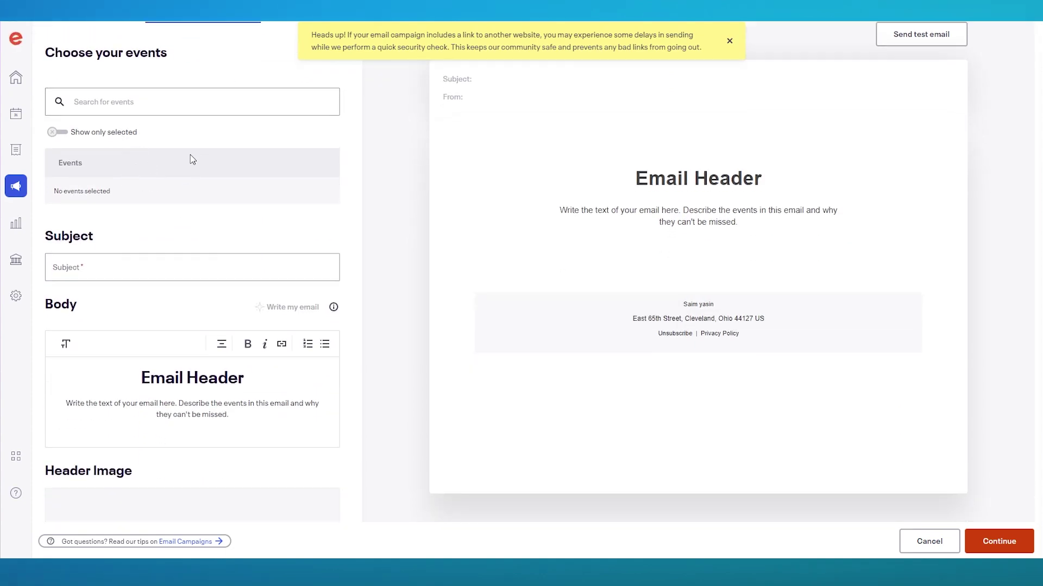
{"action": "scroll", "coordinate": [175, 261], "scroll_direction": "down", "scroll_amount": 4}
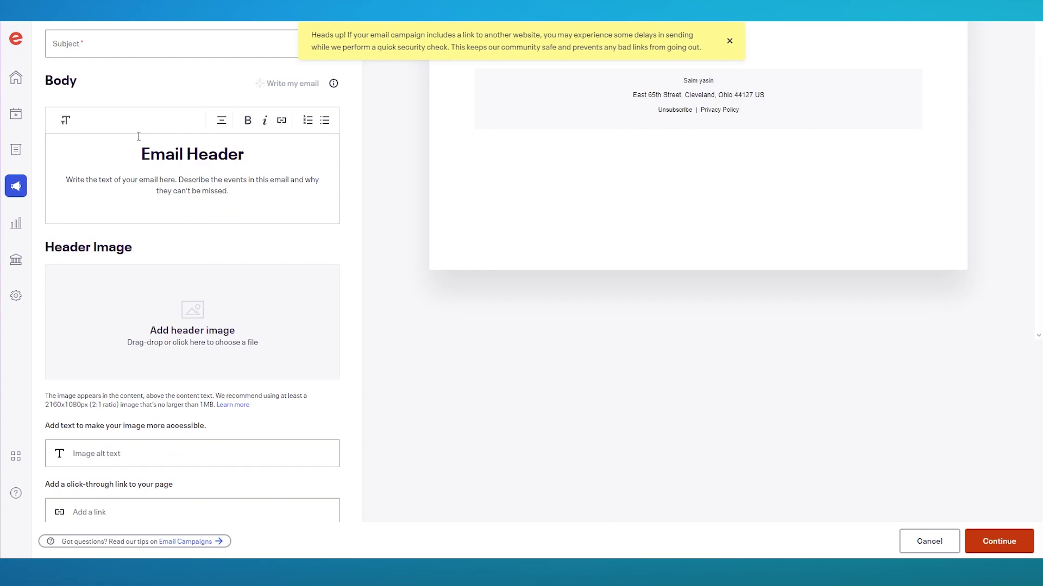
{"action": "scroll", "coordinate": [158, 200], "scroll_direction": "down", "scroll_amount": 3}
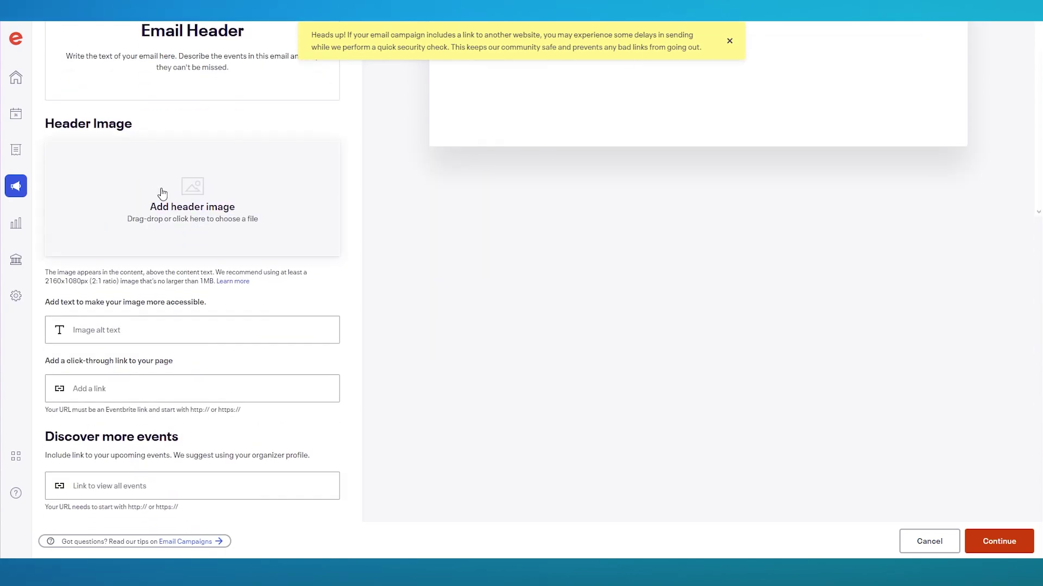
{"action": "scroll", "coordinate": [232, 204], "scroll_direction": "up", "scroll_amount": 9}
{"action": "left_click", "coordinate": [328, 127]}
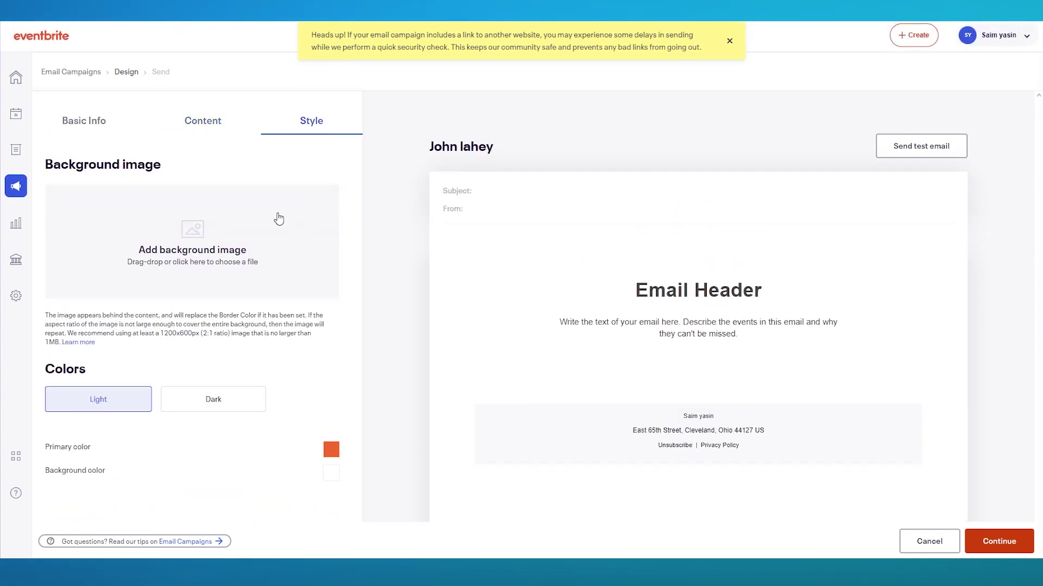
{"action": "scroll", "coordinate": [274, 228], "scroll_direction": "down", "scroll_amount": 2}
{"action": "left_click", "coordinate": [213, 291]}
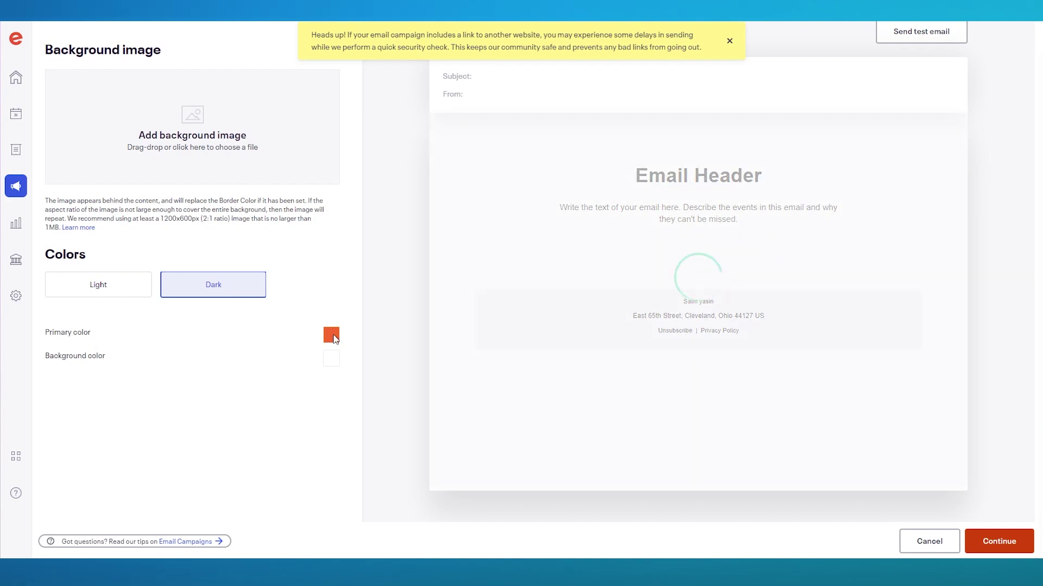
{"action": "scroll", "coordinate": [325, 315], "scroll_direction": "up", "scroll_amount": 2}
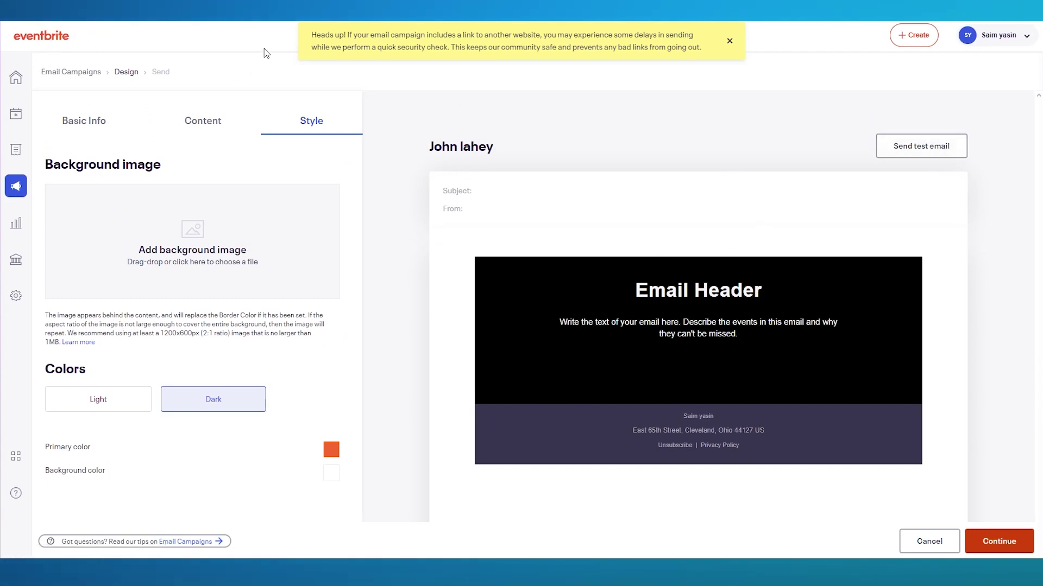
{"action": "left_click", "coordinate": [41, 36]}
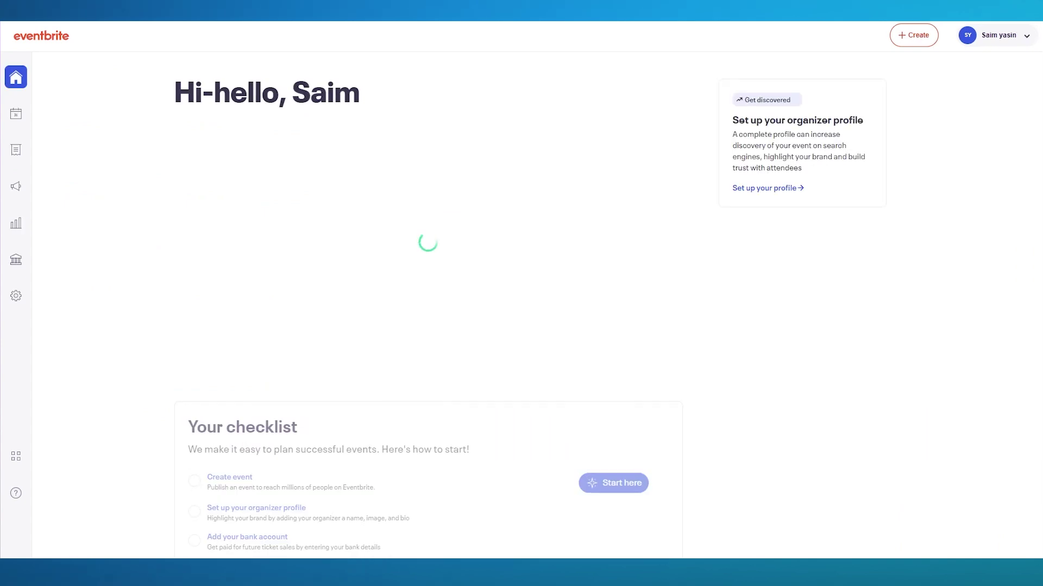